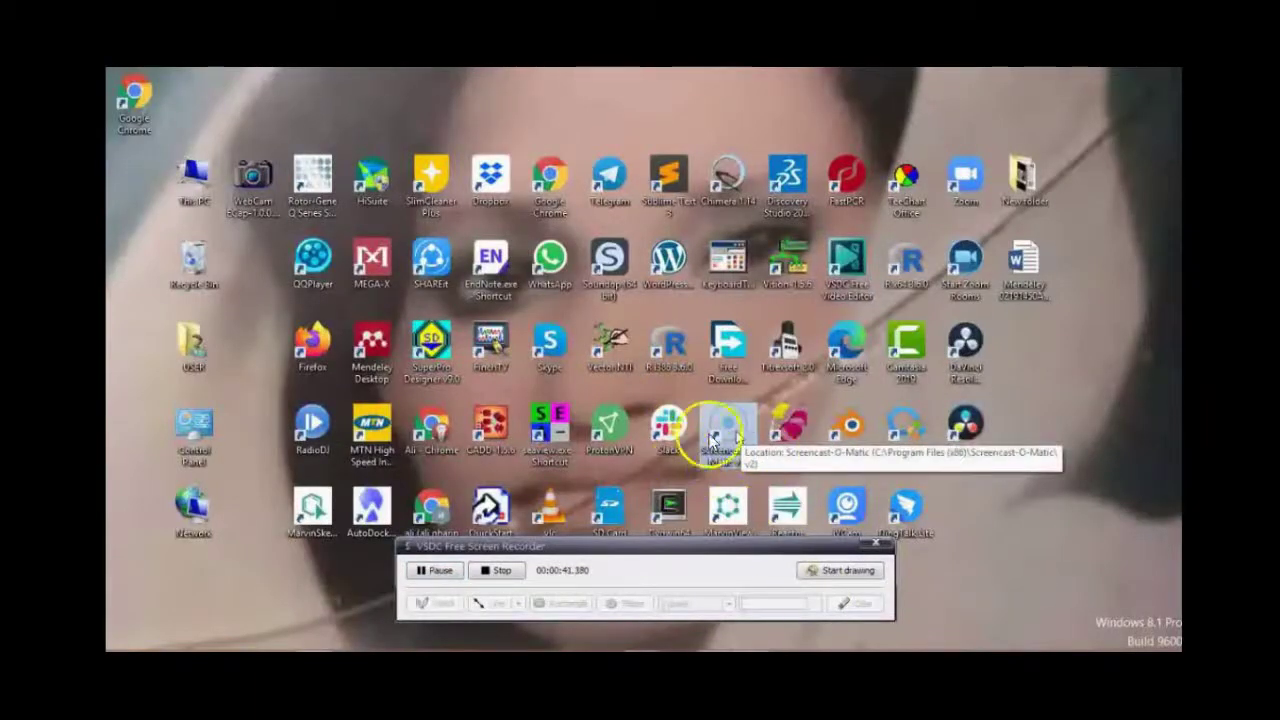
Step: Launch the free Screencast-O-Matic recorder from the desktop and bring up its recording controls
double_click(735, 442)
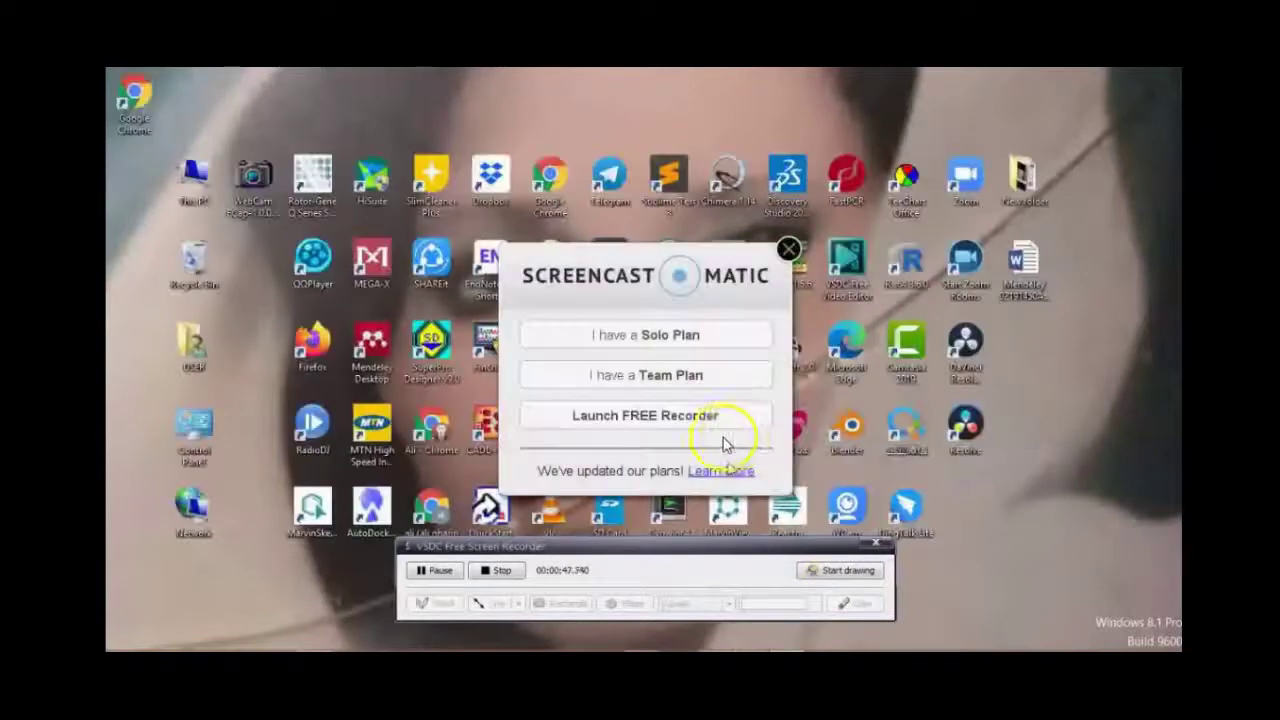
click(616, 416)
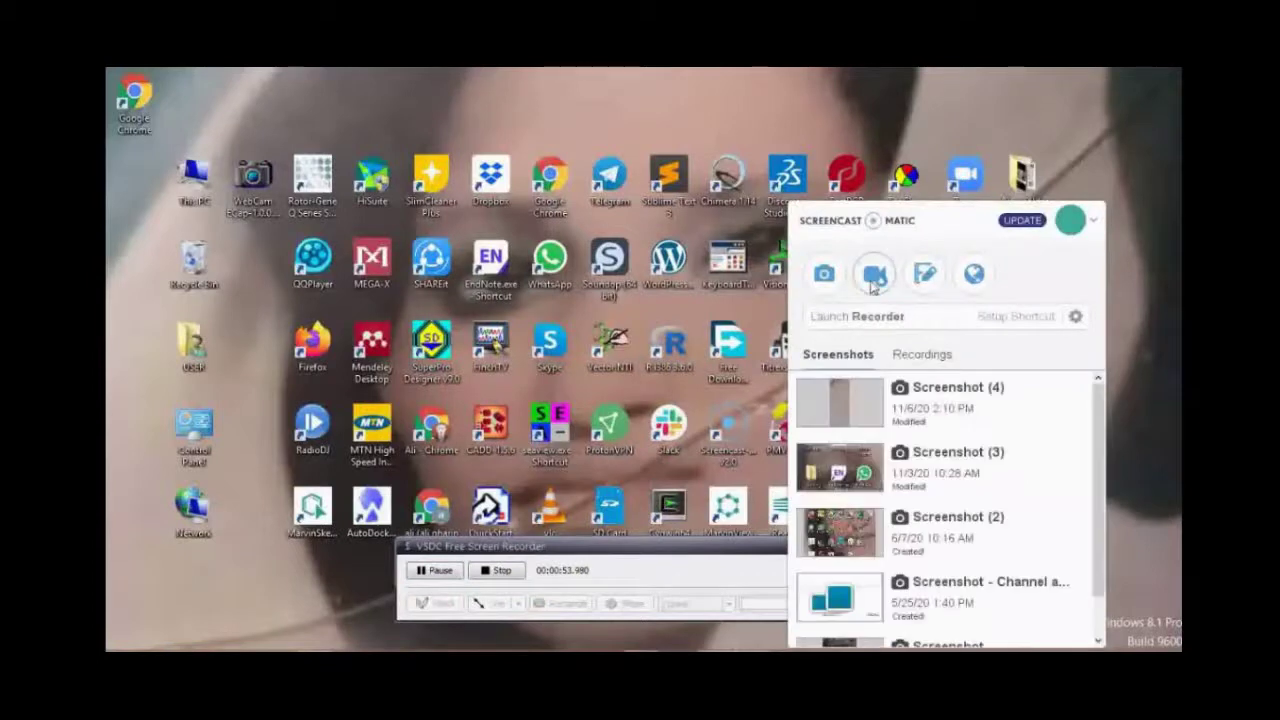
click(783, 569)
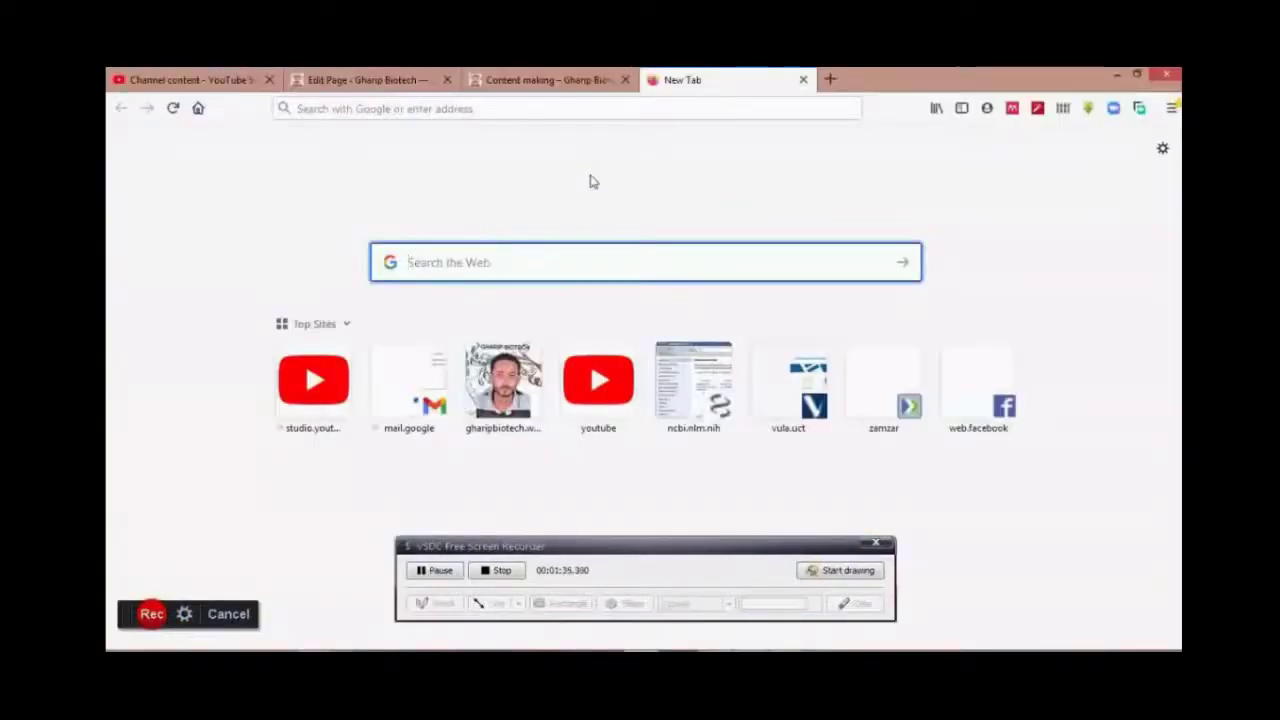
Step: Search the web for zamzar, open the Zamzar website and start the screen recording
text(za)
text(mzar)
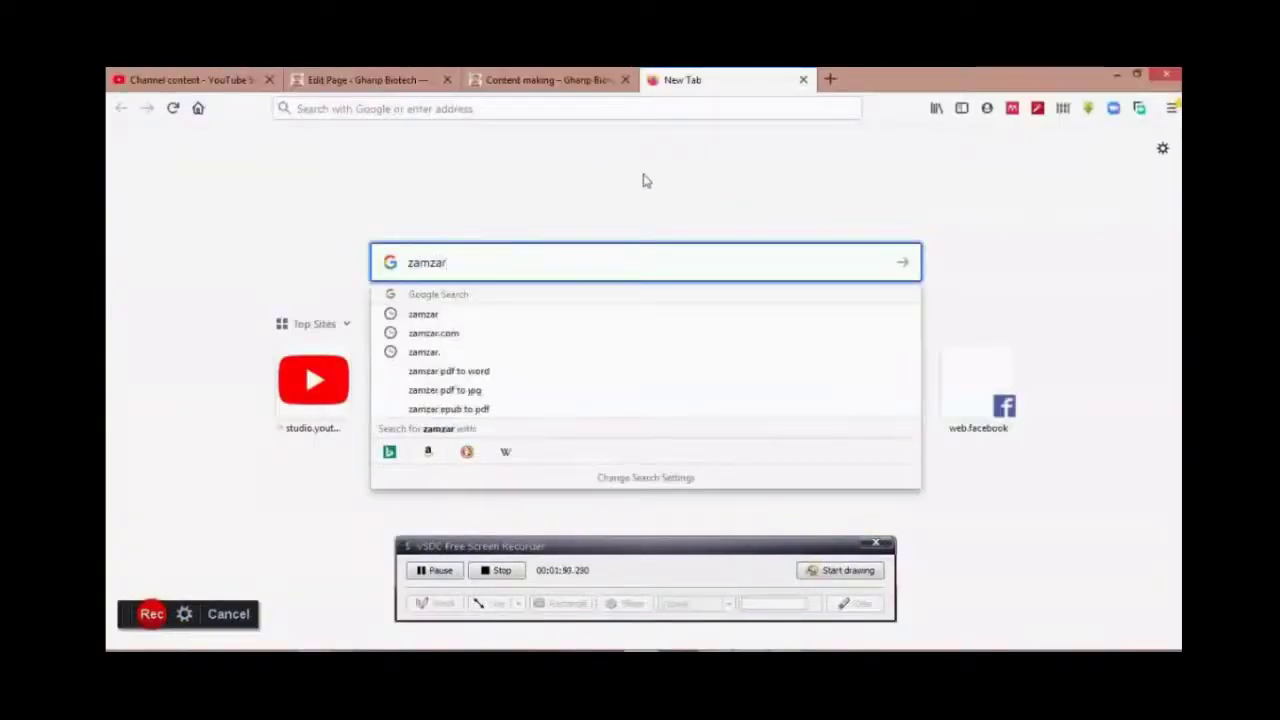
key(Return)
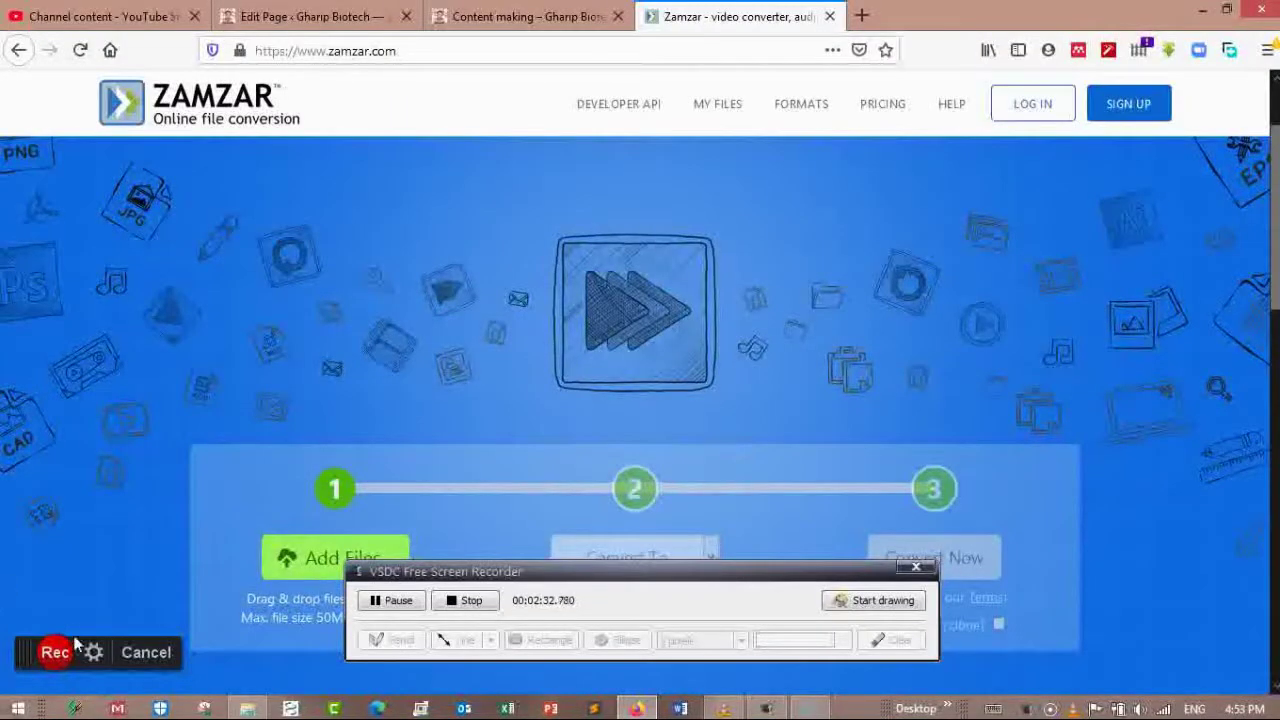
click(55, 652)
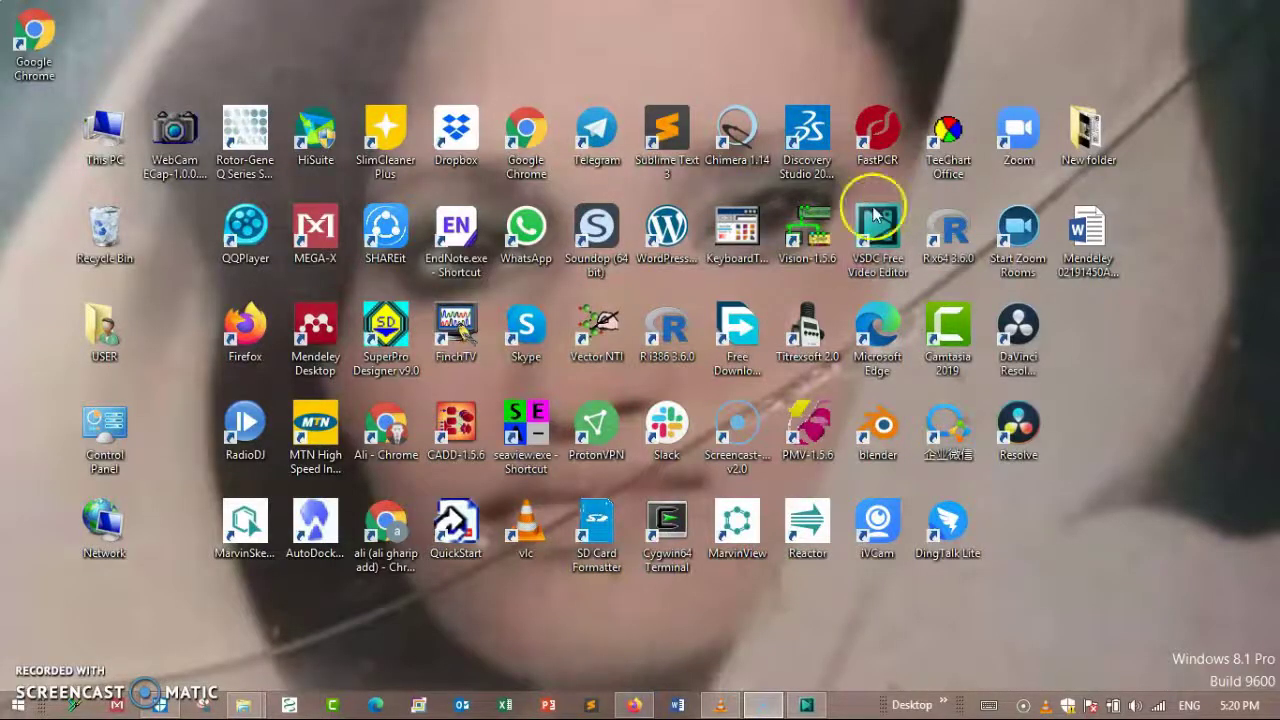
Step: Switch to VSDC Video Editor, dismiss the new project settings and open Project 1.vproj from the logo folder on drive F
click(764, 705)
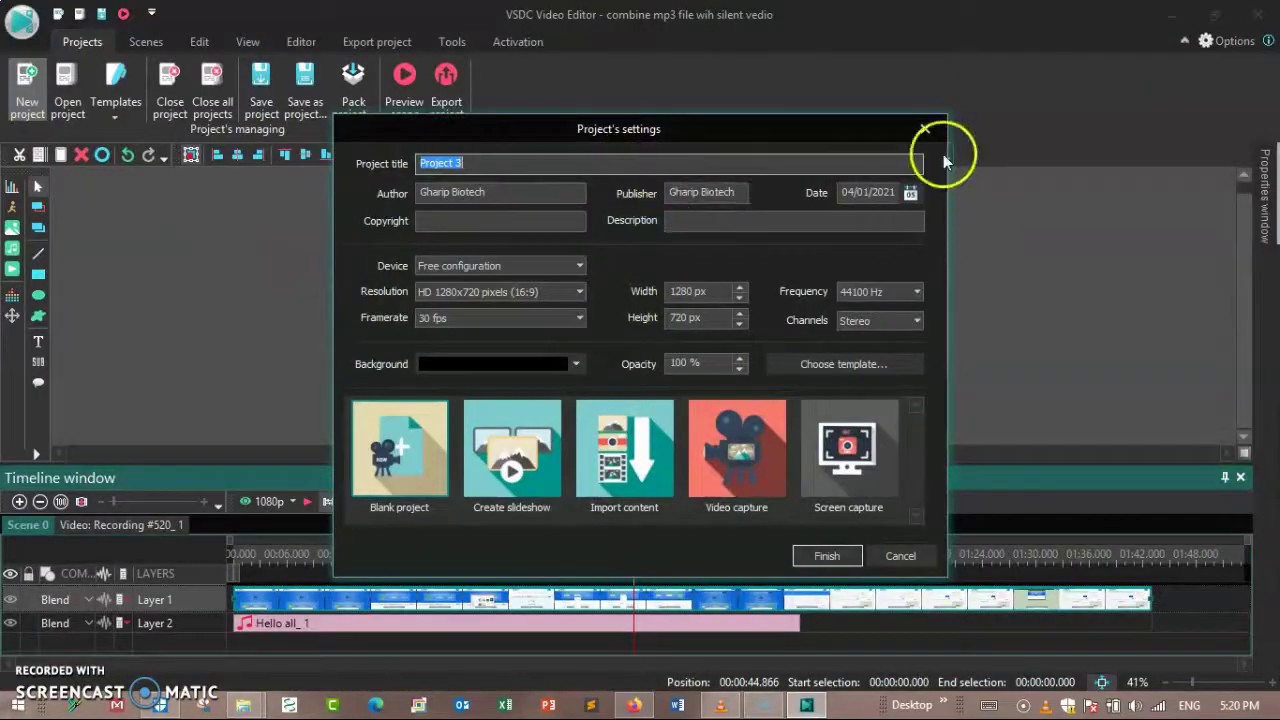
click(925, 129)
click(67, 95)
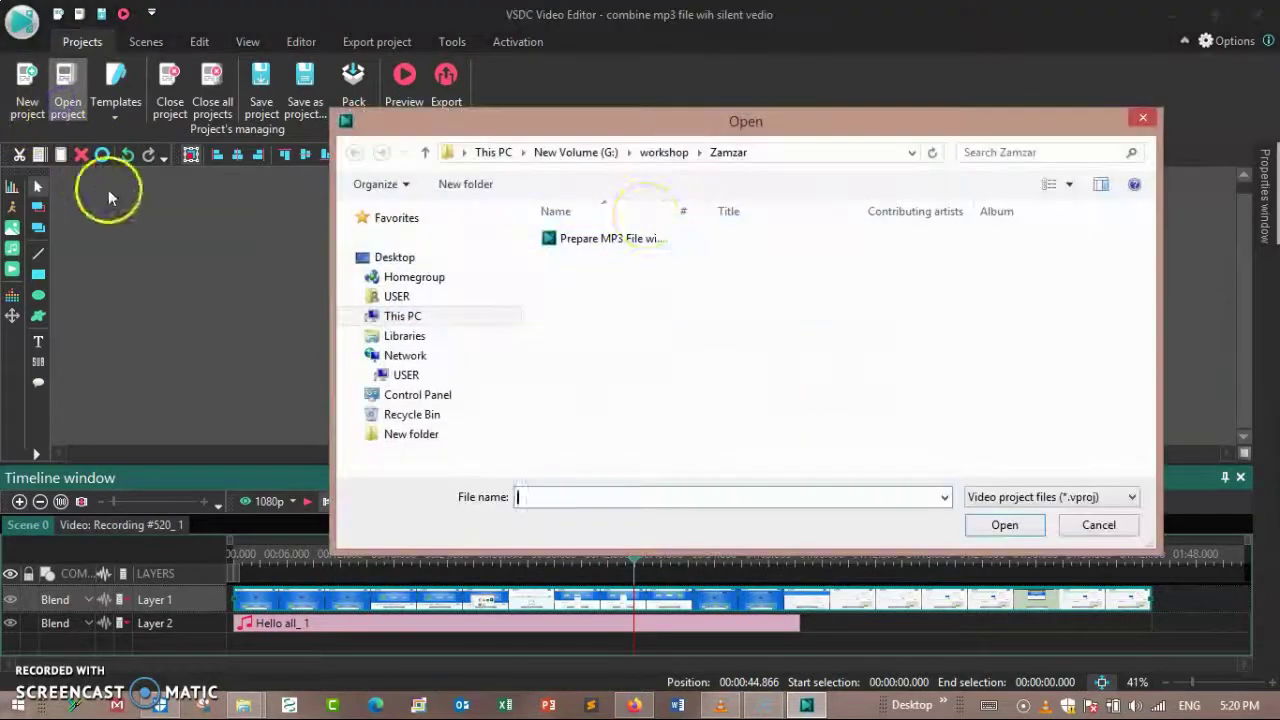
drag(1146, 251, 1150, 335)
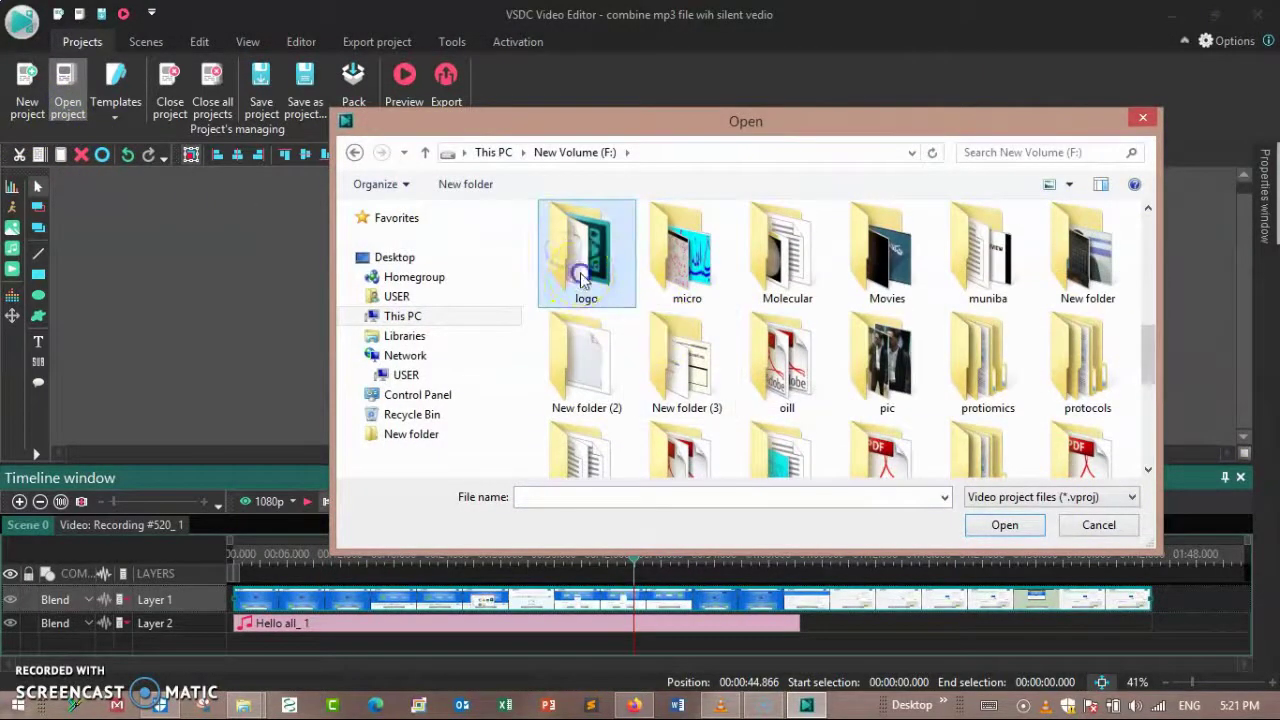
double_click(583, 279)
click(689, 265)
click(975, 527)
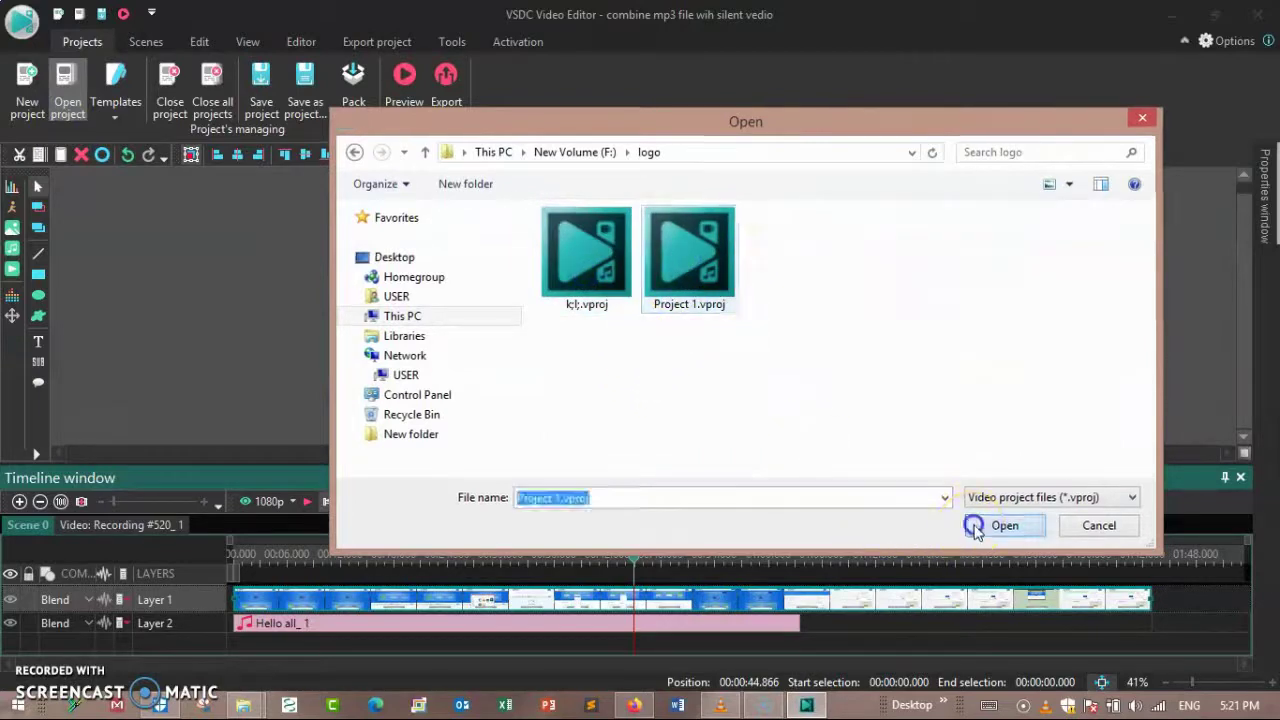
Step: Go to 00:00:05.400 in the timeline and change the title text to "Combine the MP3 to vedio"
click(849, 553)
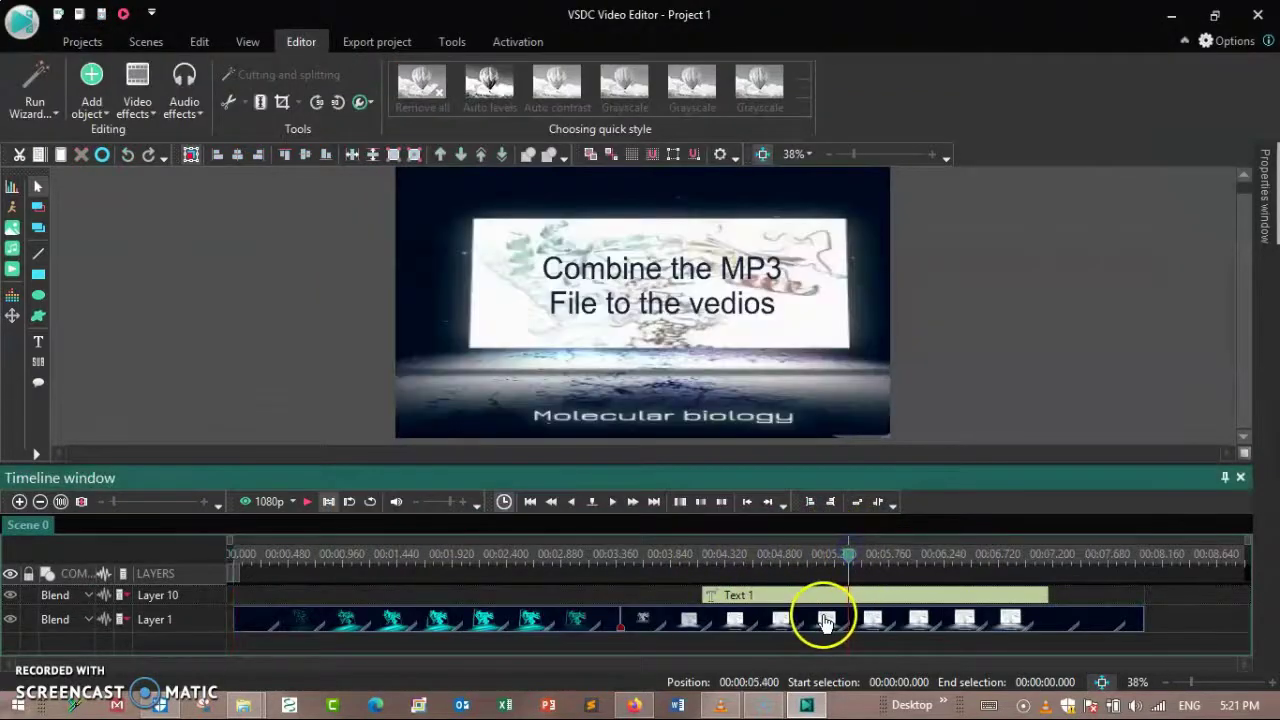
double_click(823, 592)
click(25, 524)
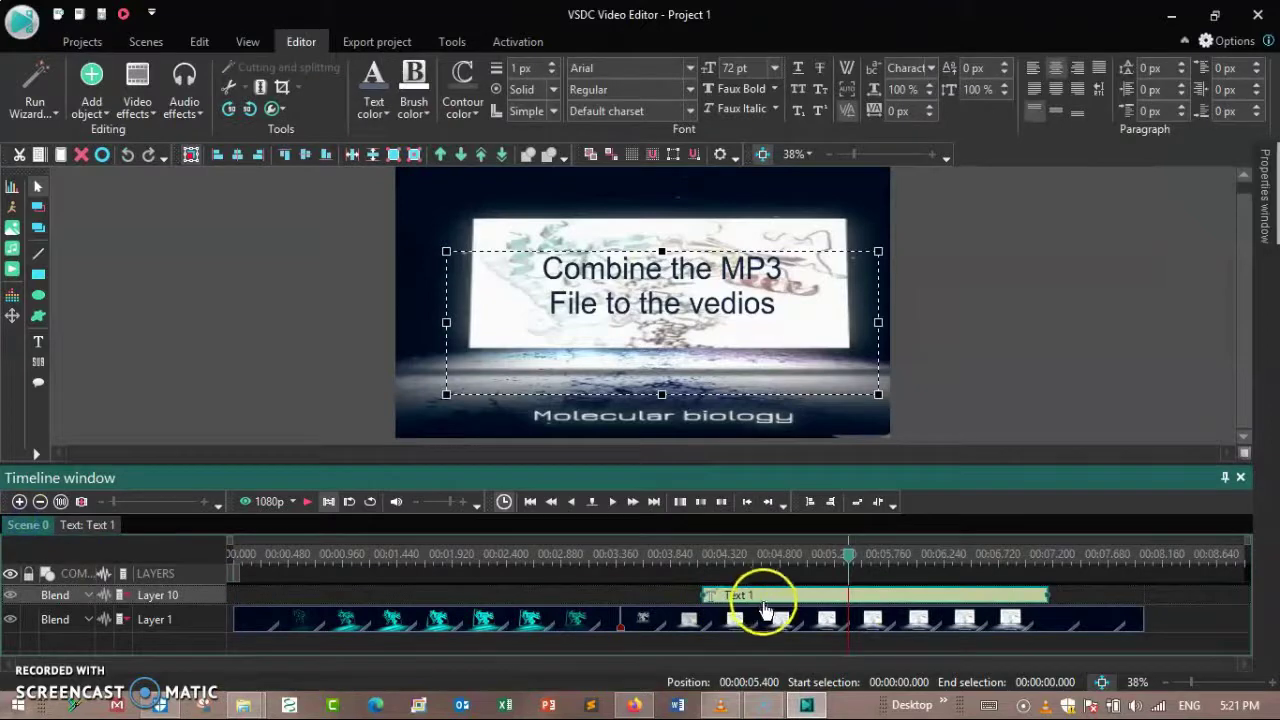
click(661, 328)
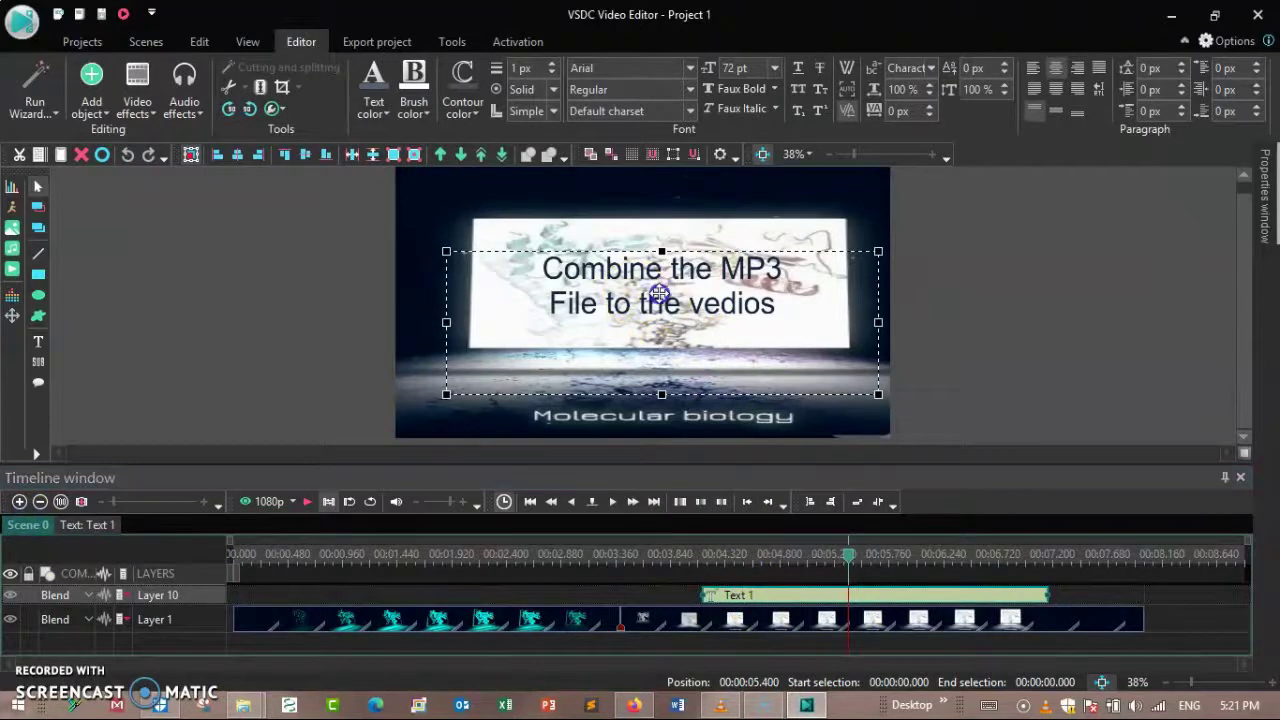
click(708, 591)
click(708, 497)
click(673, 299)
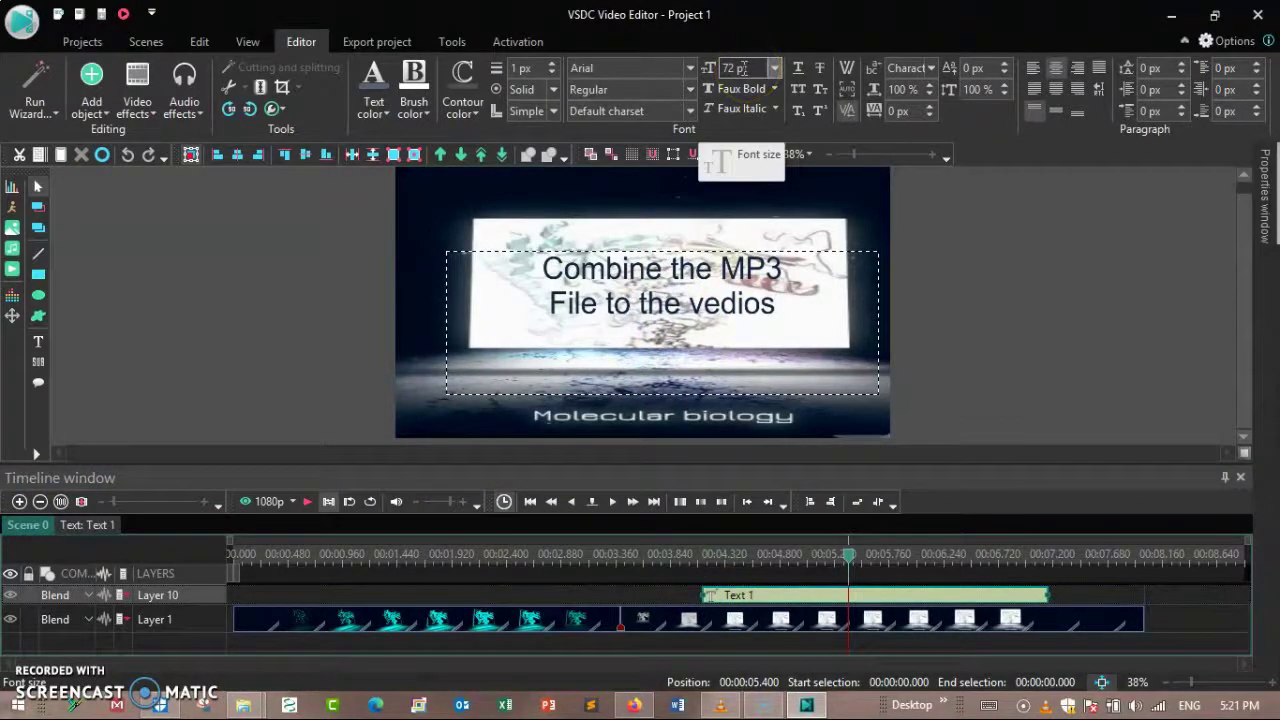
key(BackSpace)
key(BackSpace)
key(BackSpace)
key(BackSpace)
key(BackSpace)
key(BackSpace)
key(BackSpace)
key(BackSpace)
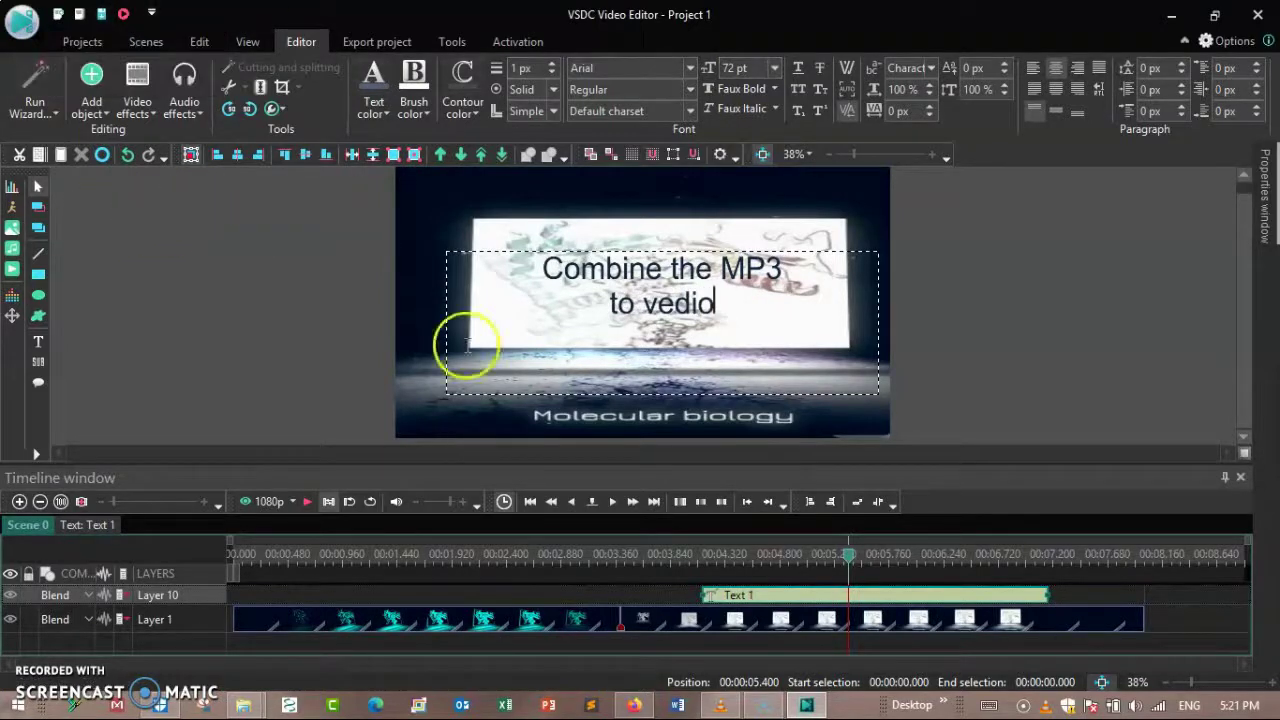
Step: Preview the edited title animation, replaying it from the start of the timeline
click(307, 501)
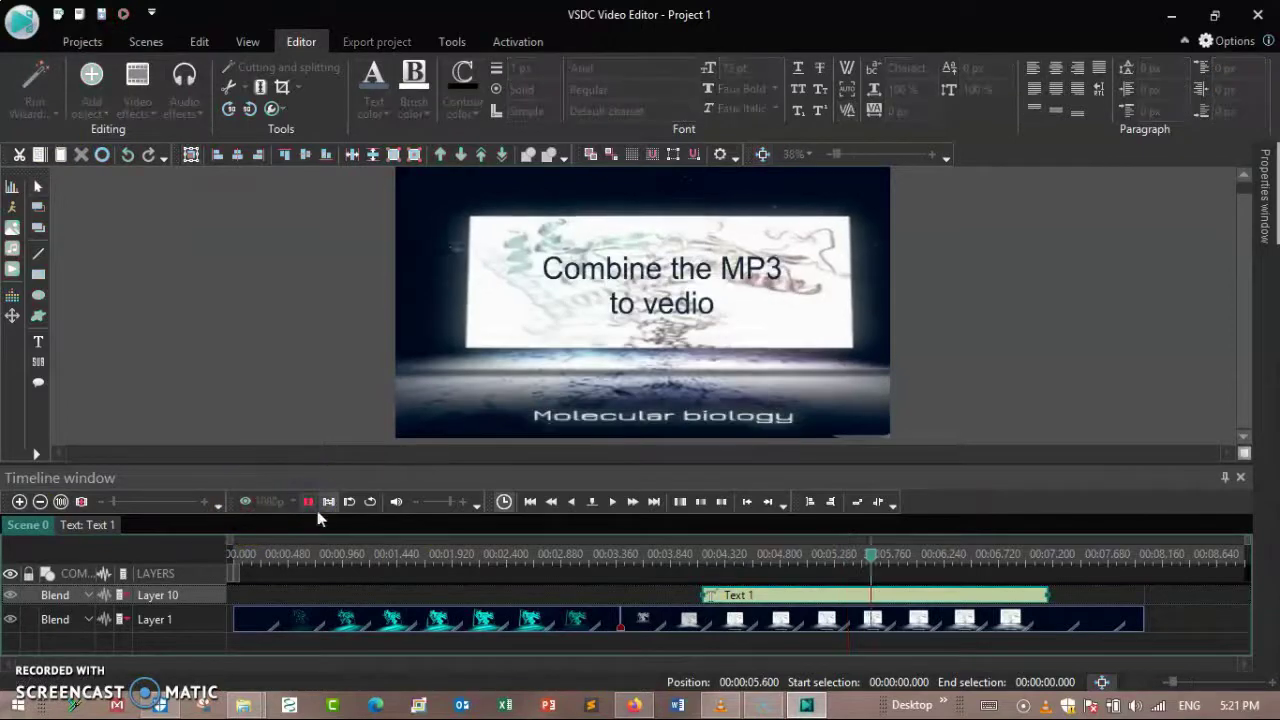
drag(428, 553, 250, 555)
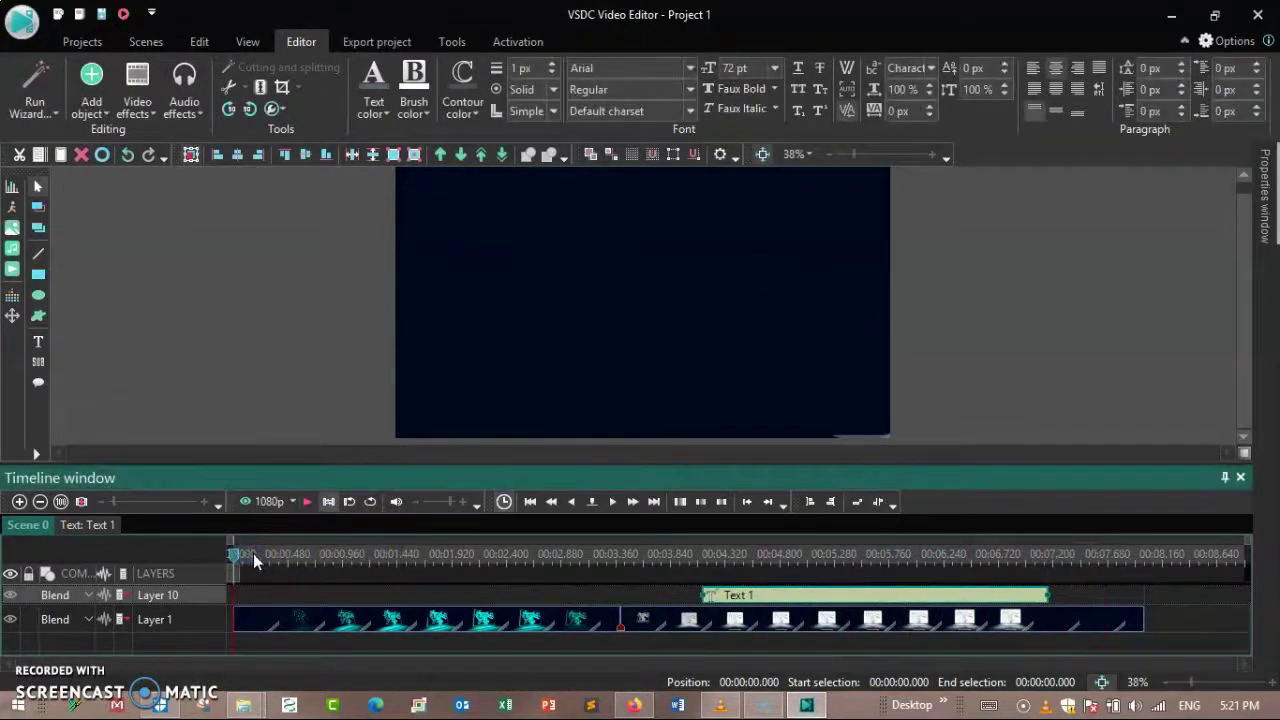
click(313, 503)
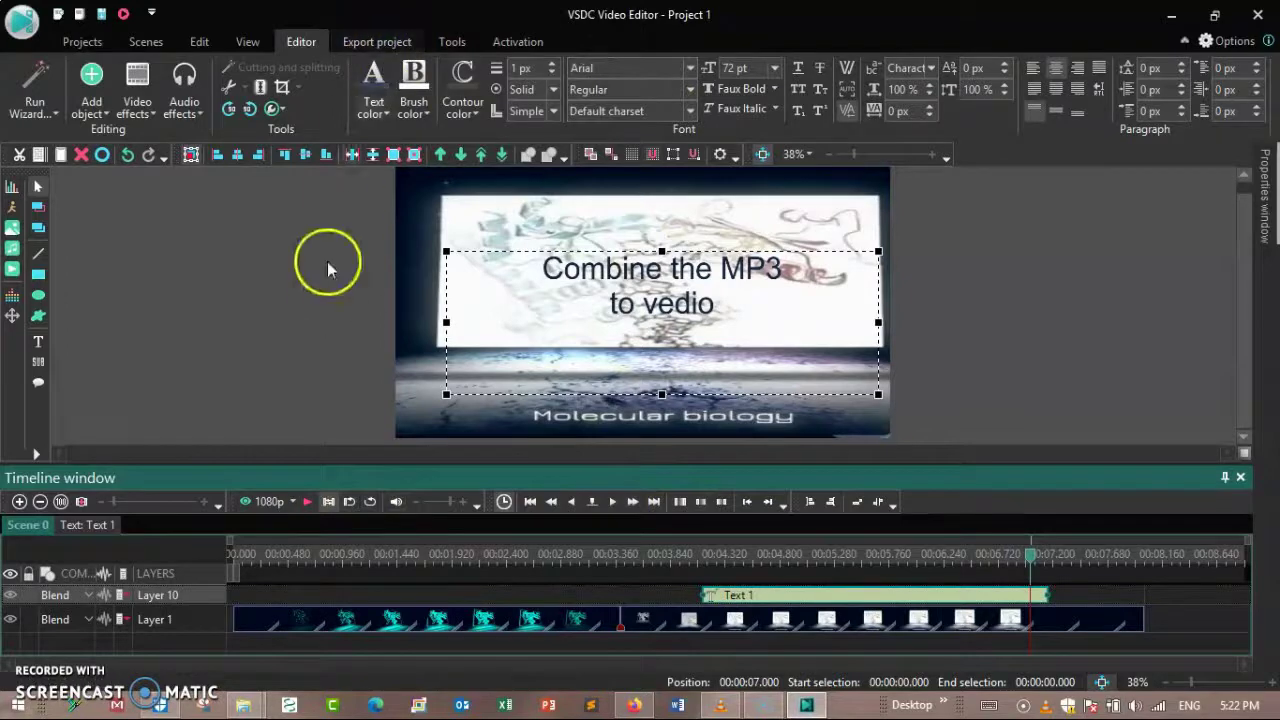
Step: Export the project as an AVI video without premium features, replacing the existing output file
click(372, 41)
click(766, 120)
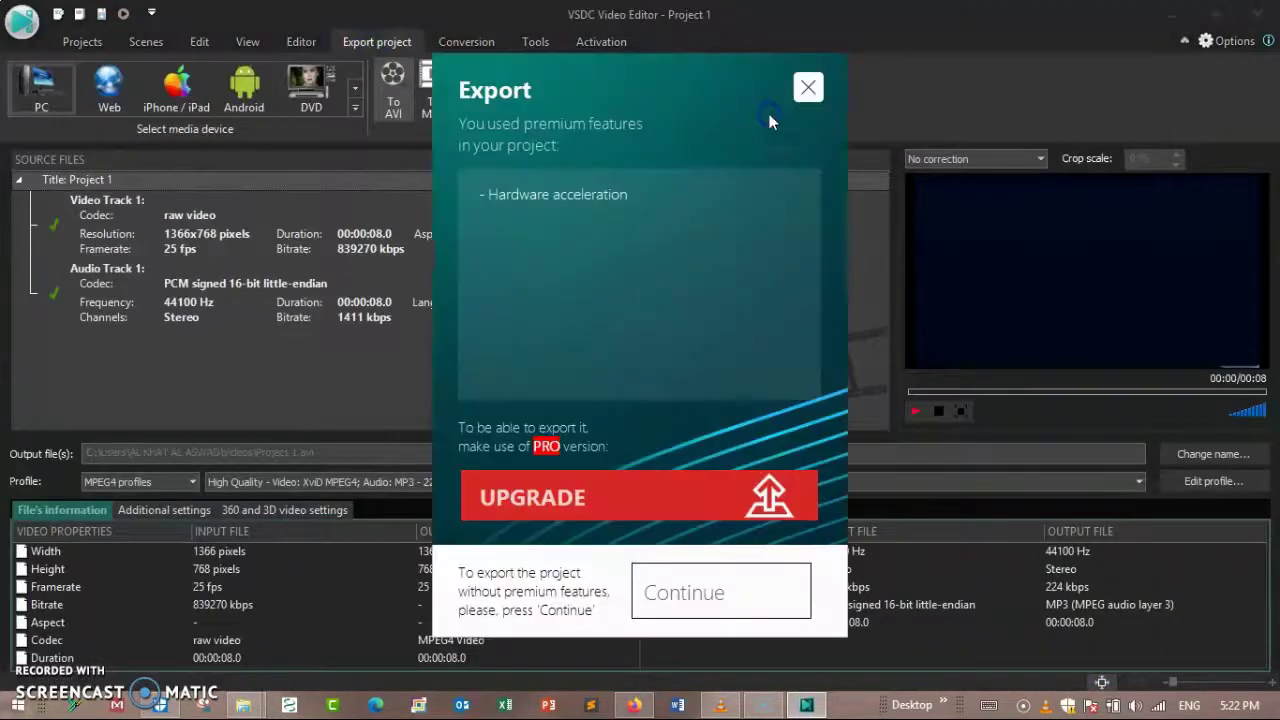
click(711, 574)
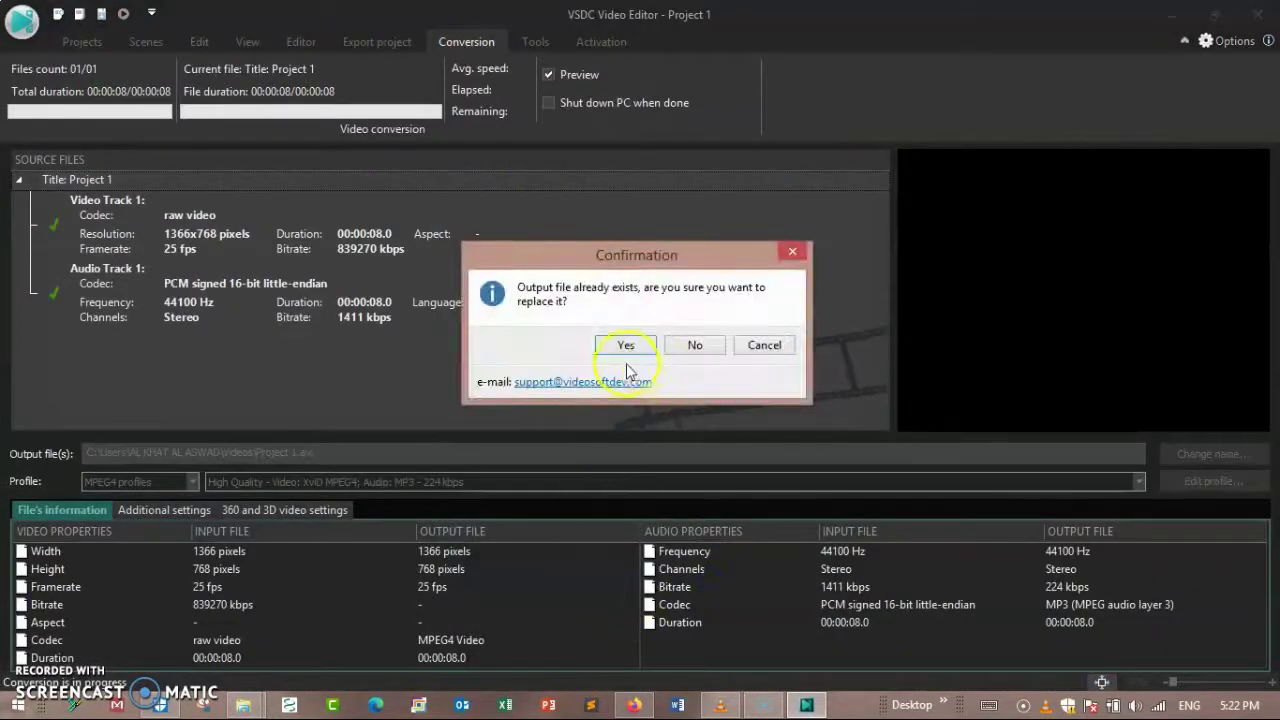
click(626, 346)
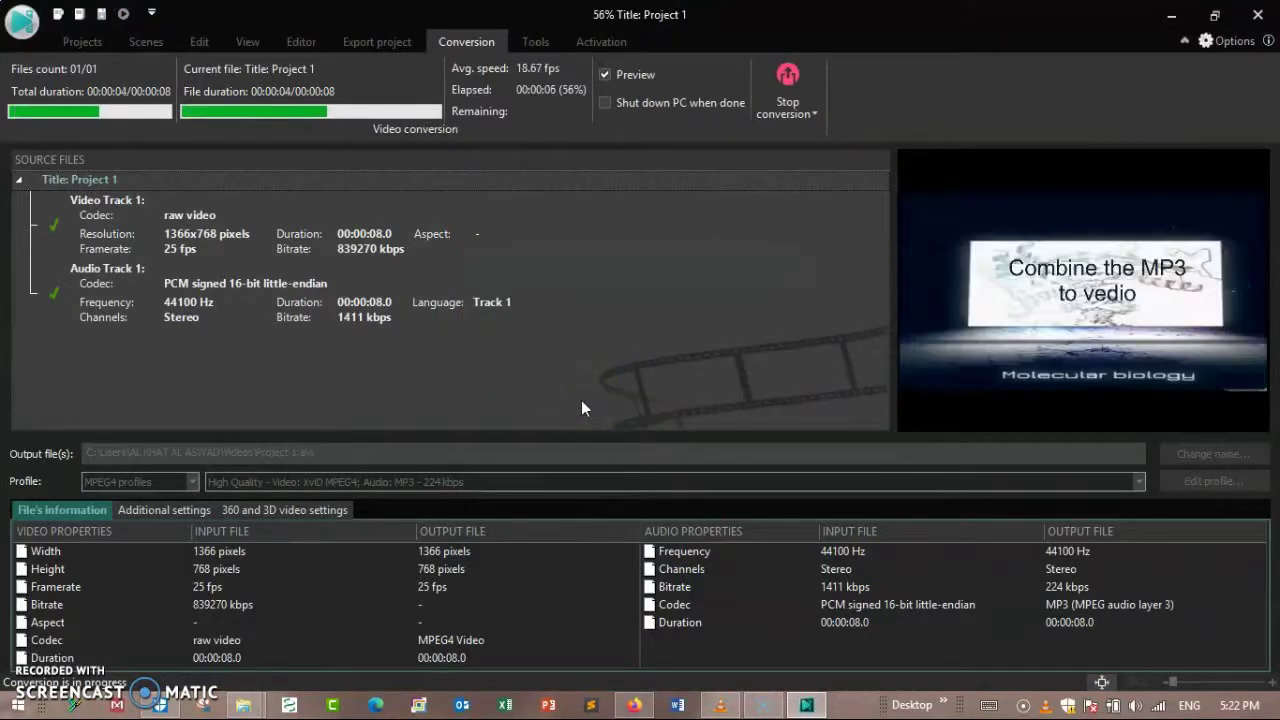
click(760, 343)
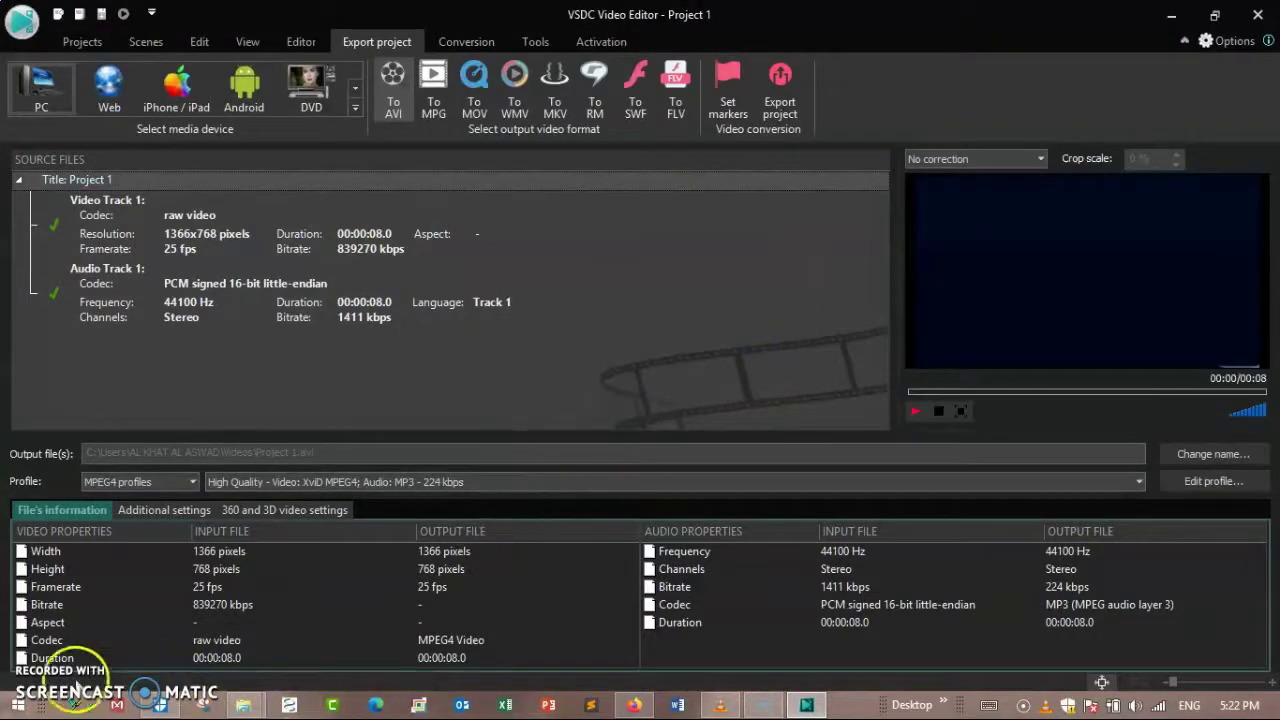
Step: Create a blank project titled "combine mp3 to silent vedio" and set its preview quality to 1080p
click(90, 48)
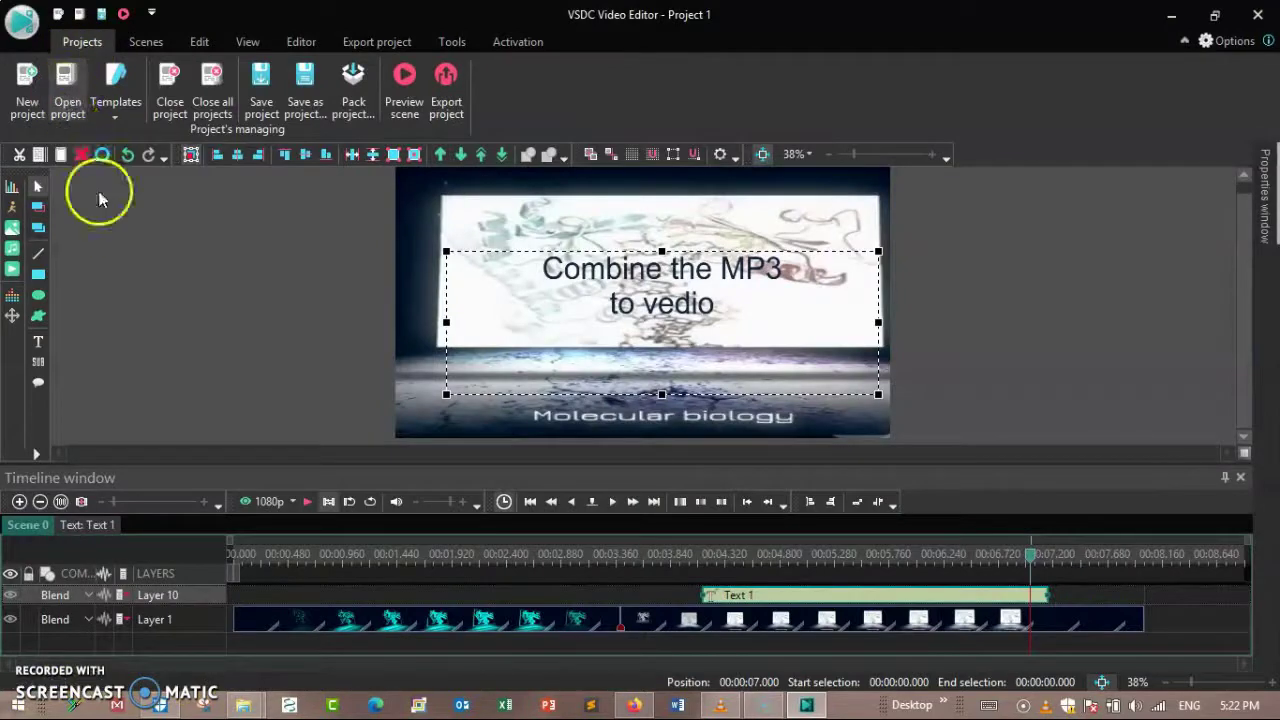
click(28, 88)
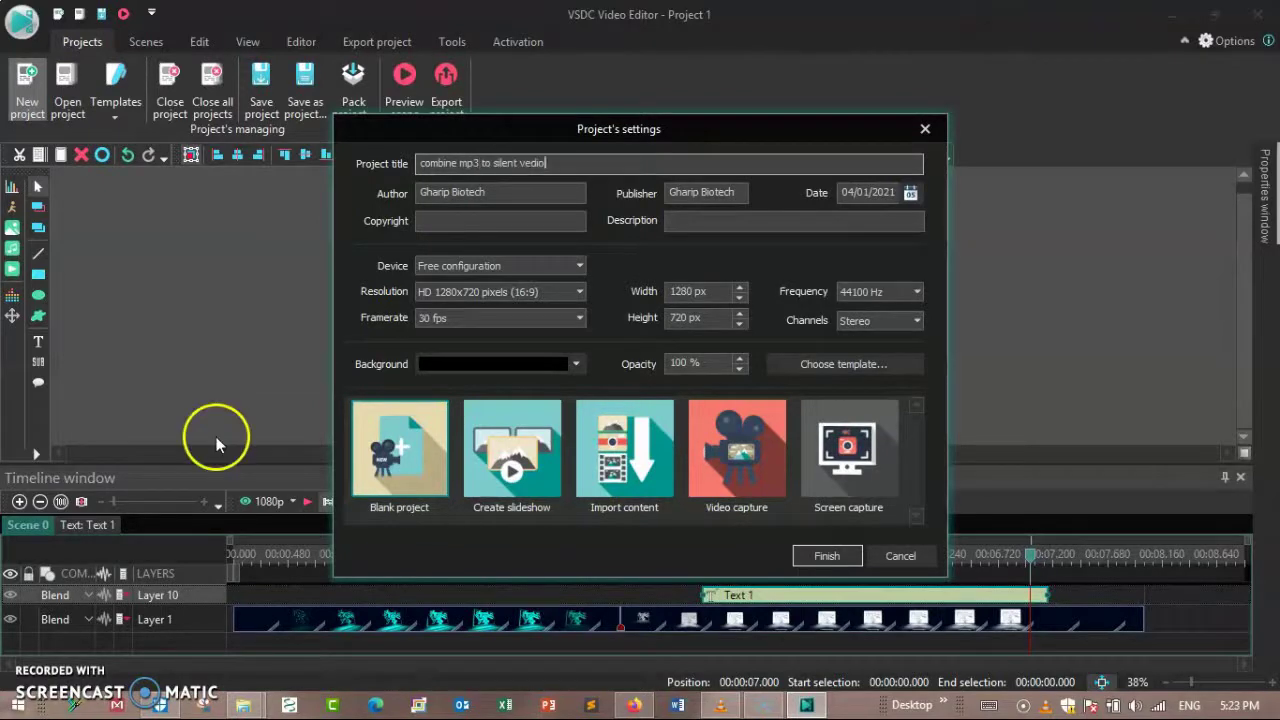
click(818, 558)
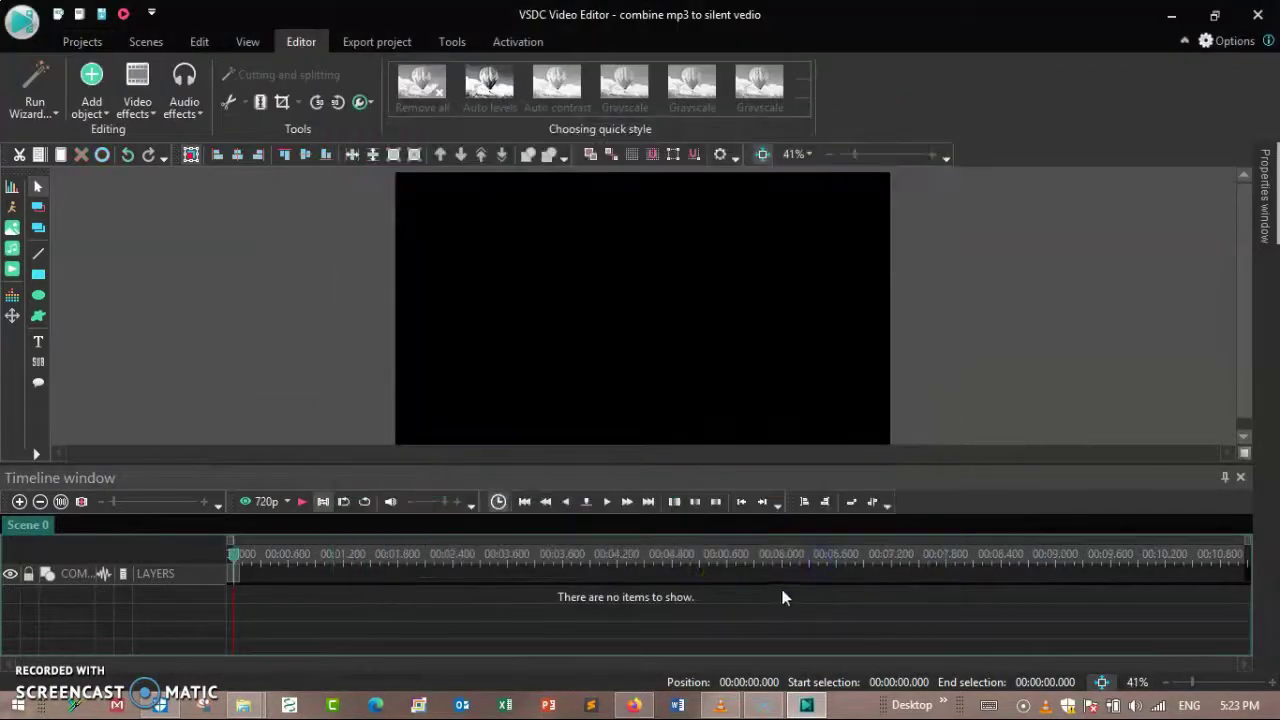
click(286, 507)
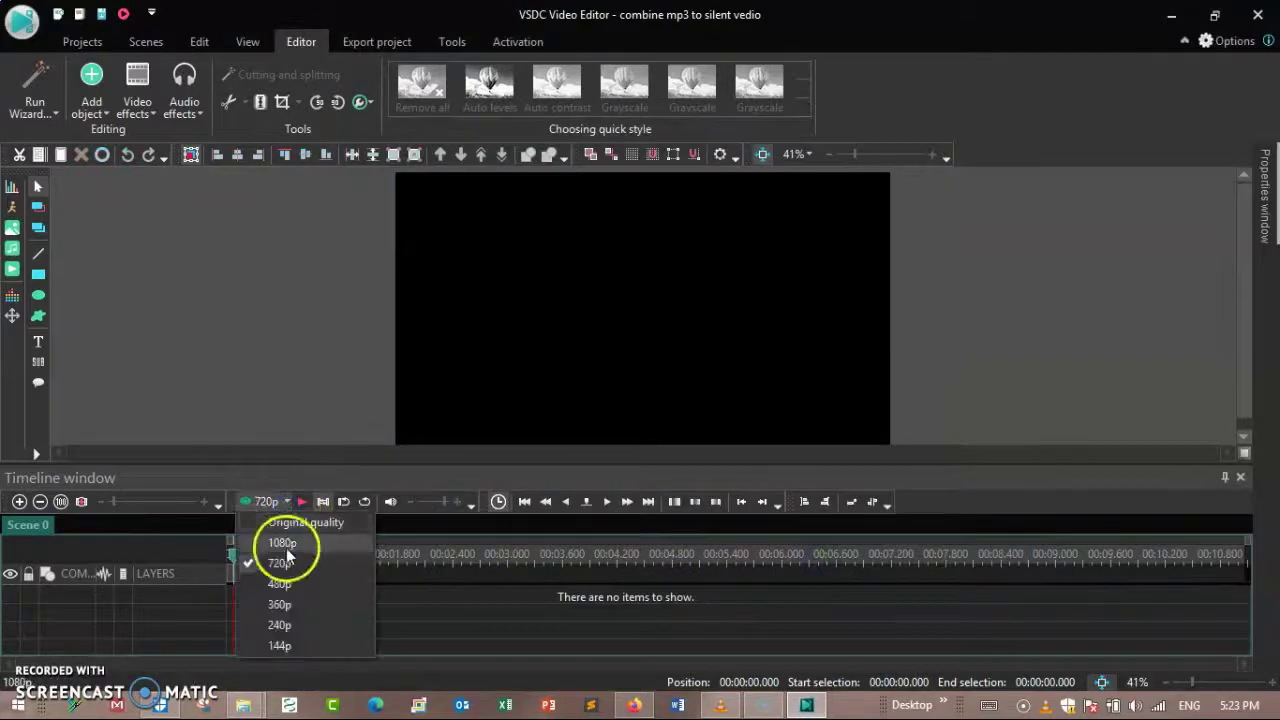
click(286, 543)
Step: Open the Zamzar folder inside the workshop folder on New Volume (G:) for importing video files
click(12, 268)
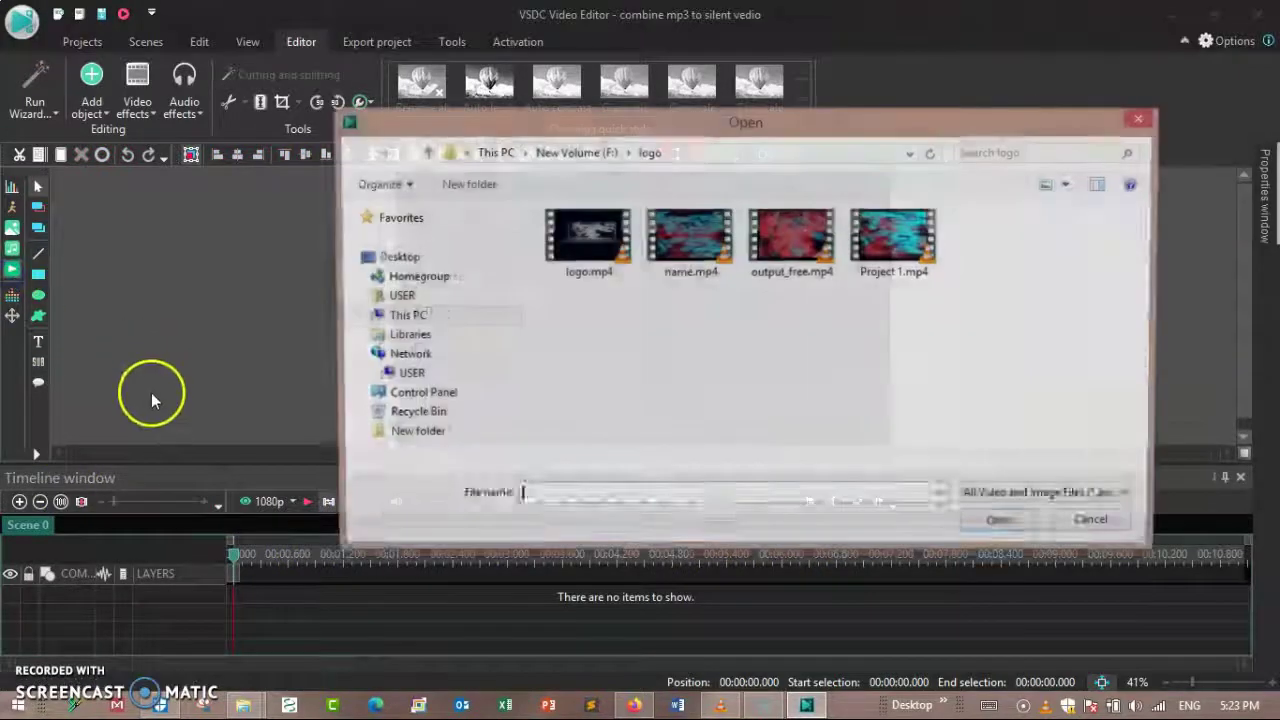
click(598, 158)
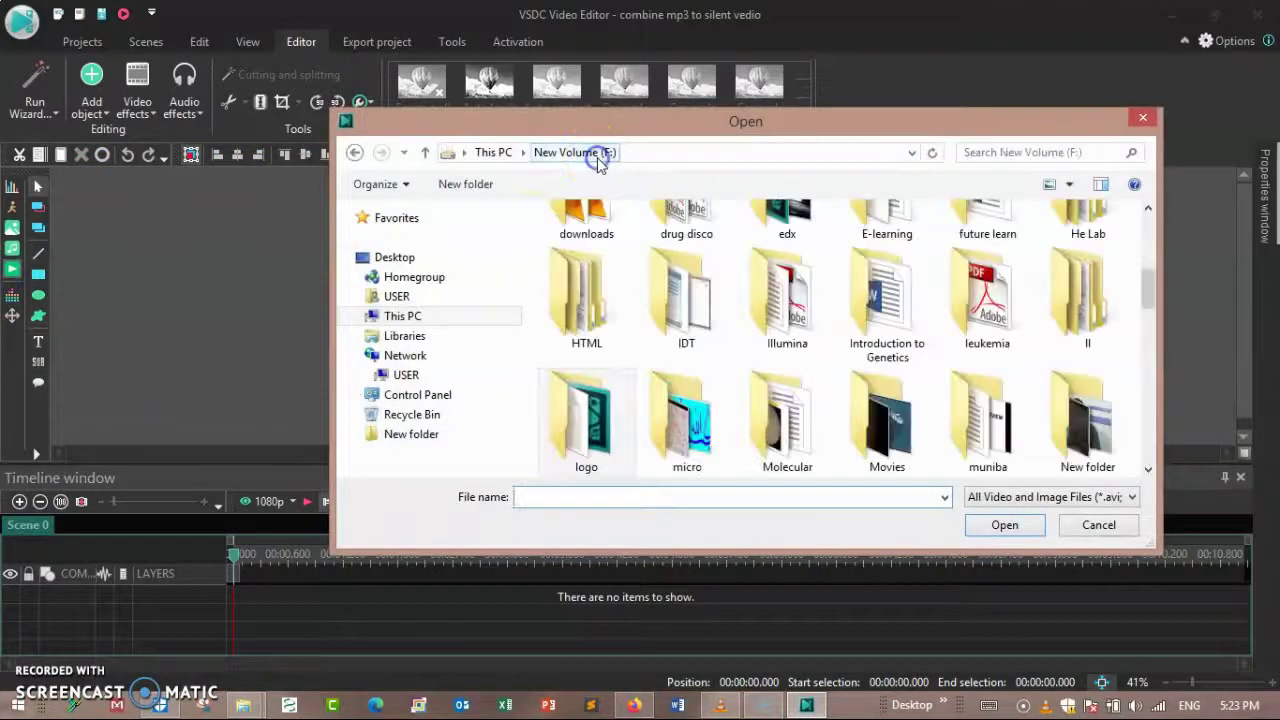
click(495, 152)
double_click(703, 391)
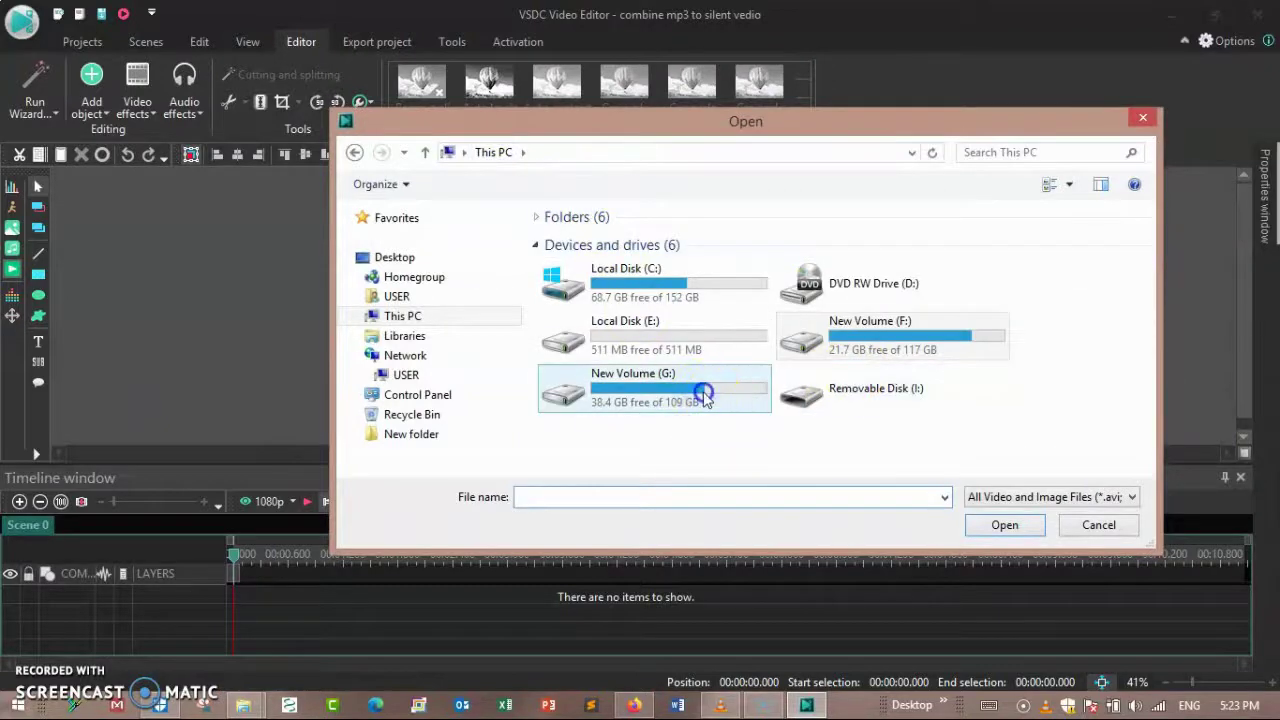
scroll(755, 420, down, 10)
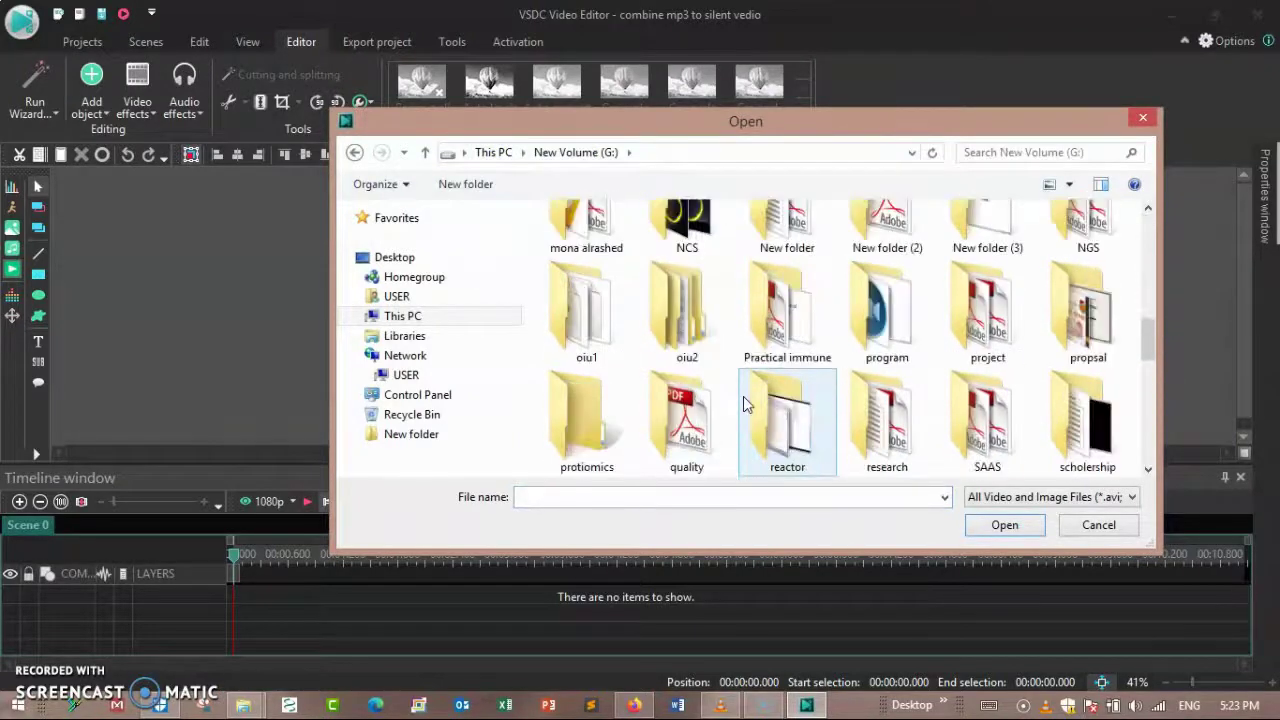
click(613, 262)
double_click(613, 262)
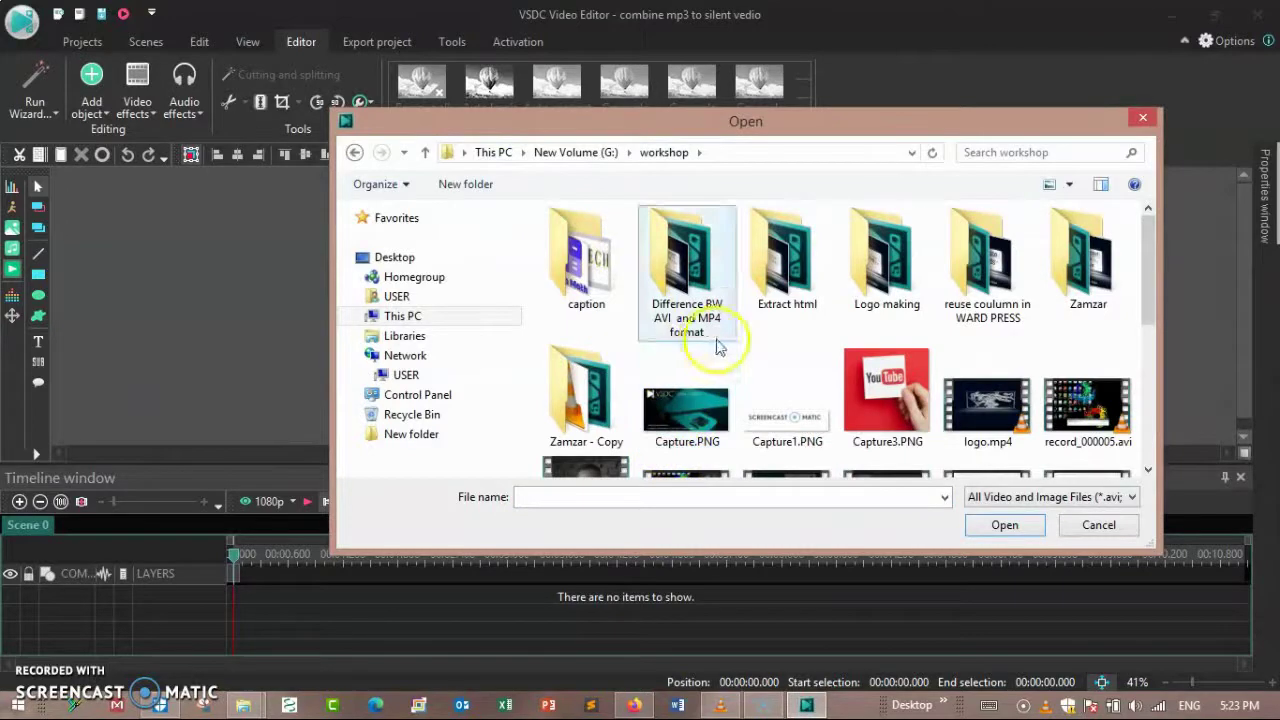
double_click(1090, 285)
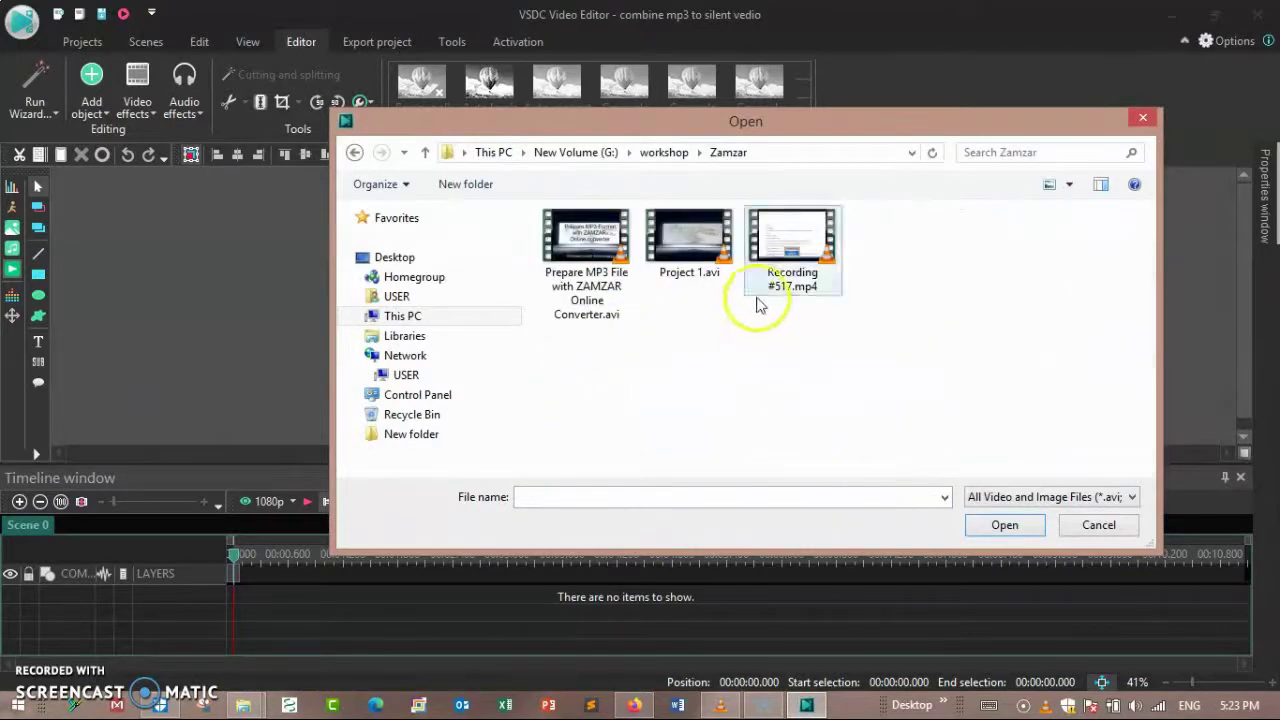
Step: Import Project 1.avi and Recording #517.mp4 together and add both to one timeline layer
click(681, 238)
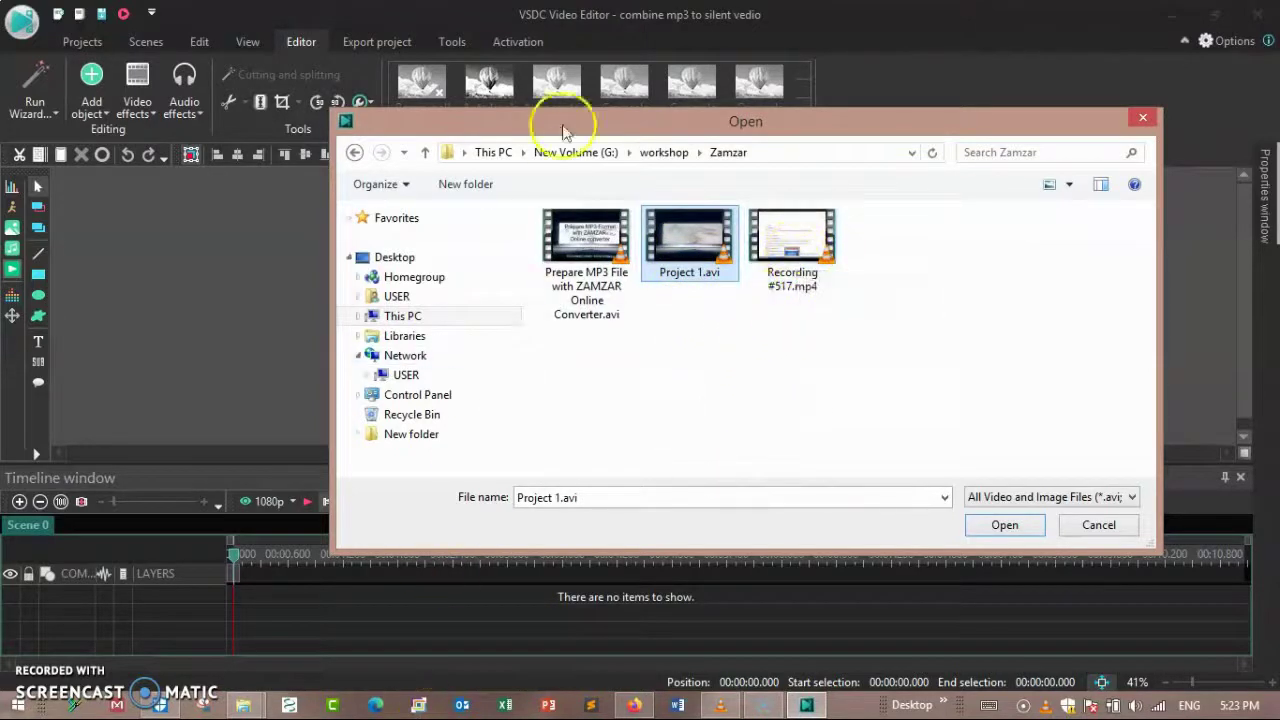
click(785, 245)
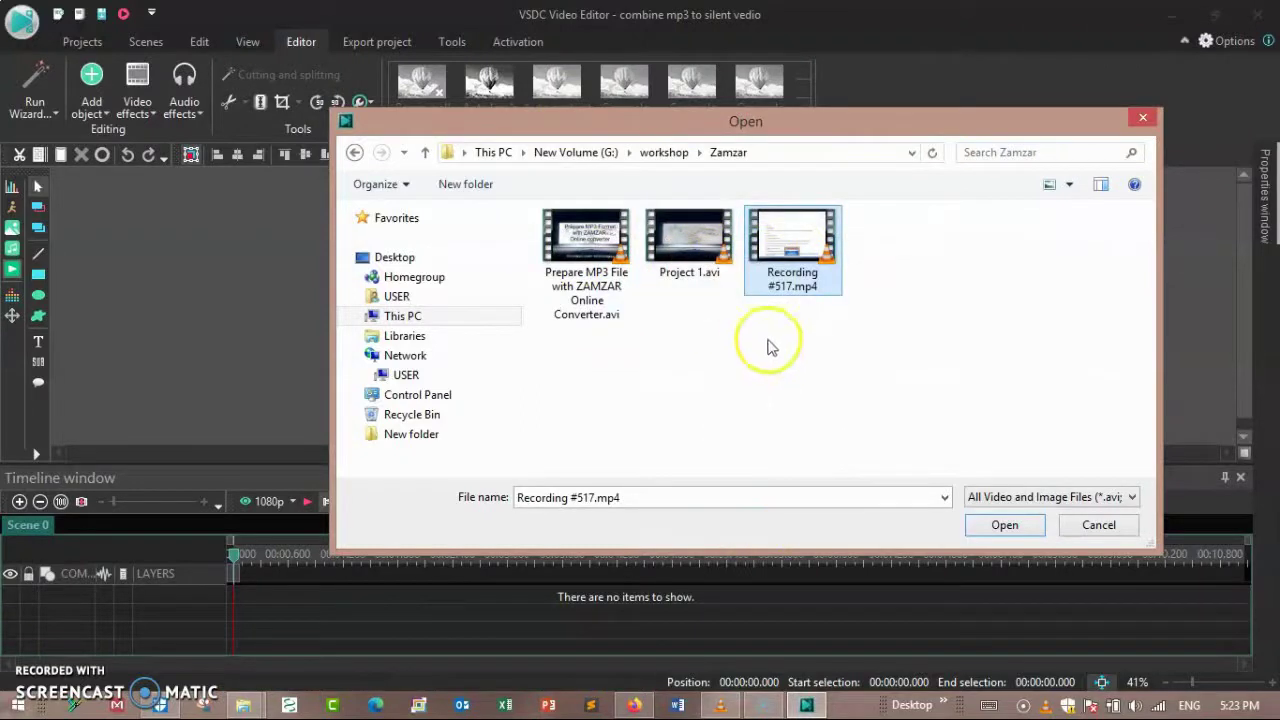
ctrl+click(700, 285)
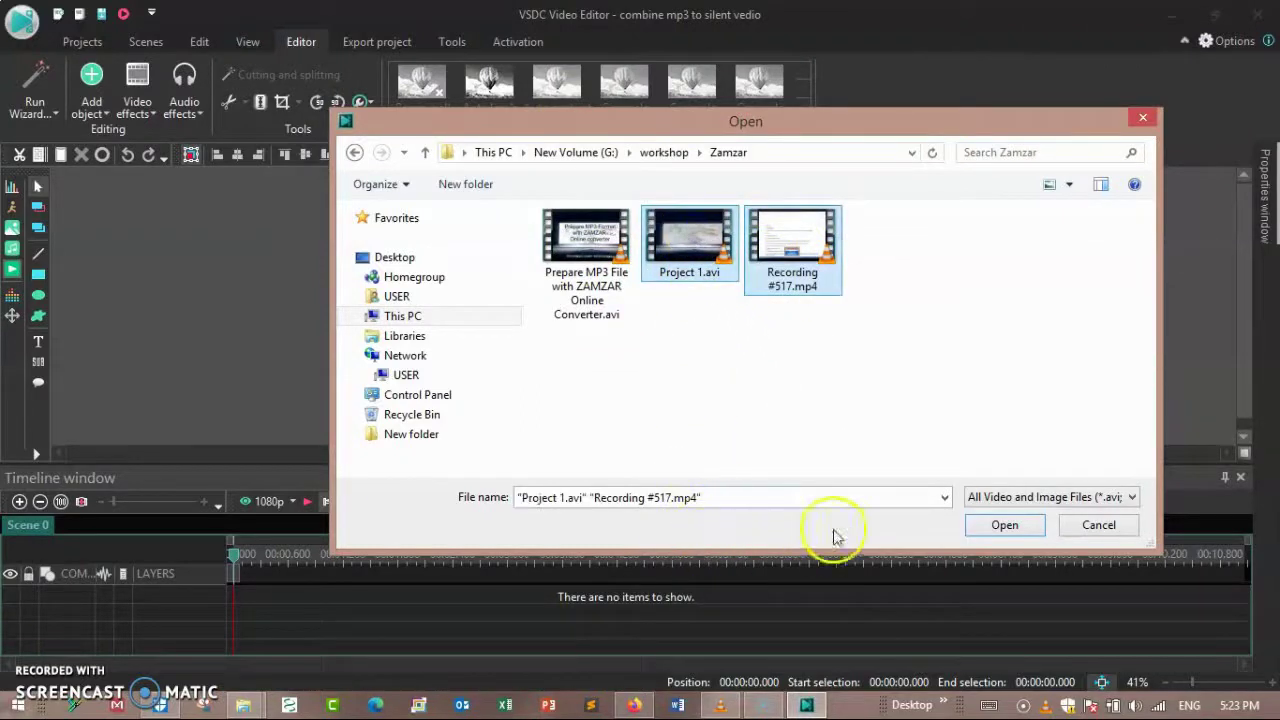
click(1006, 525)
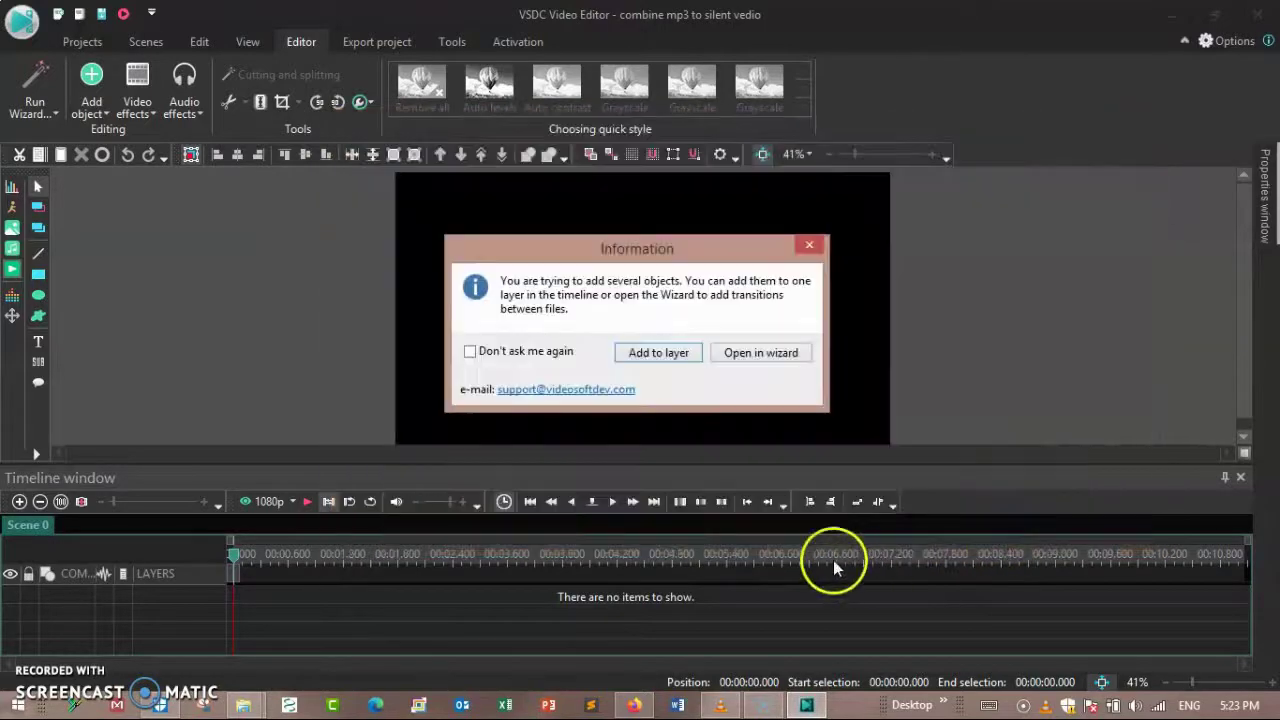
click(652, 353)
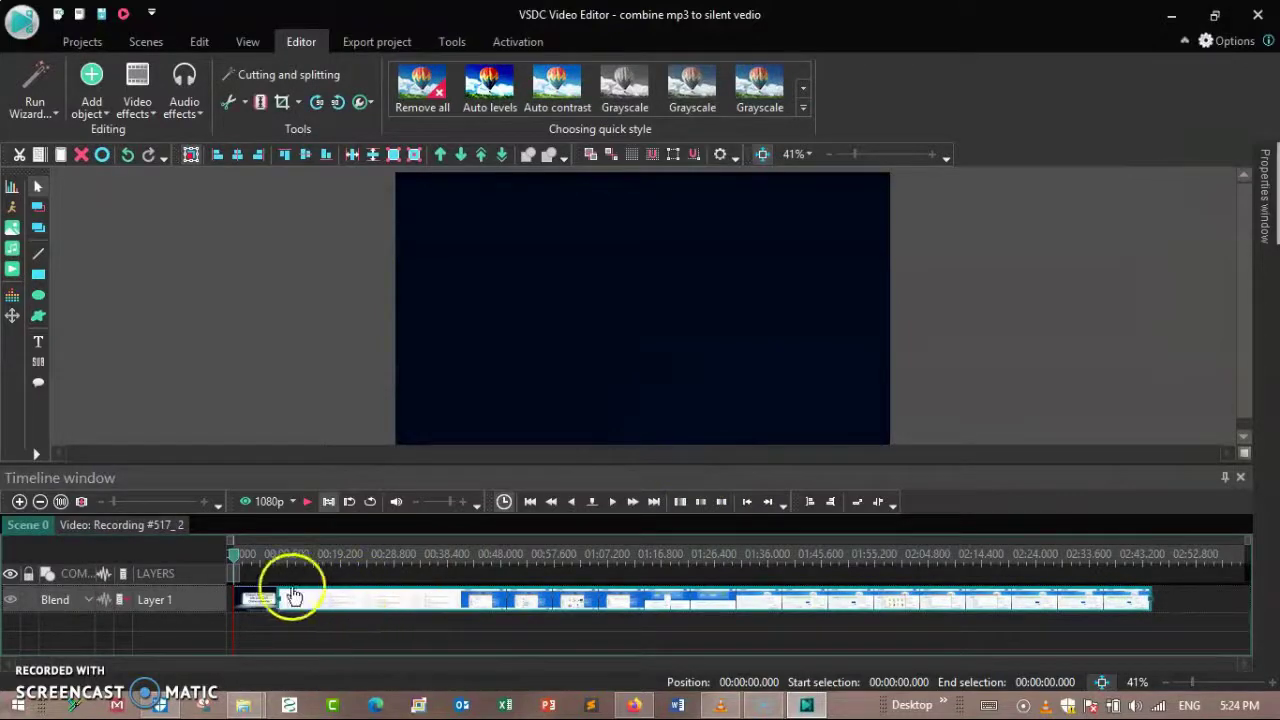
Step: Add the audio file Hello all.mp3 from the Zamzar folder to the timeline
click(12, 248)
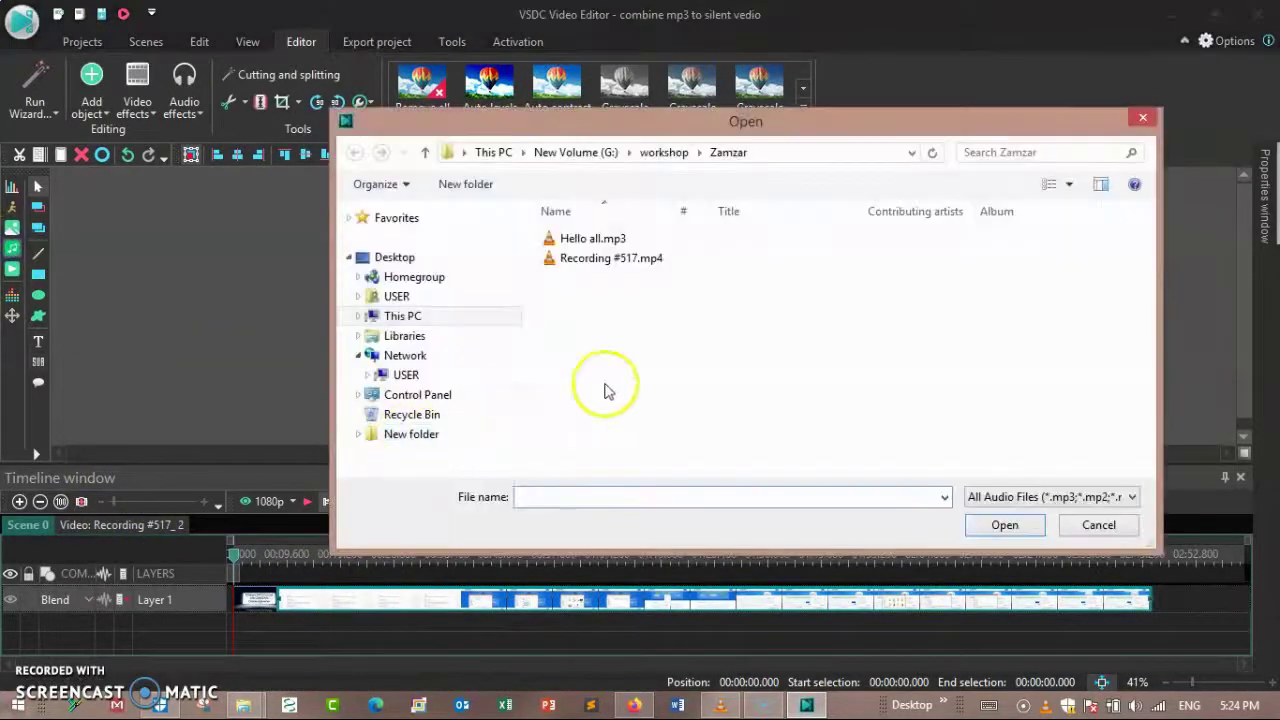
click(585, 243)
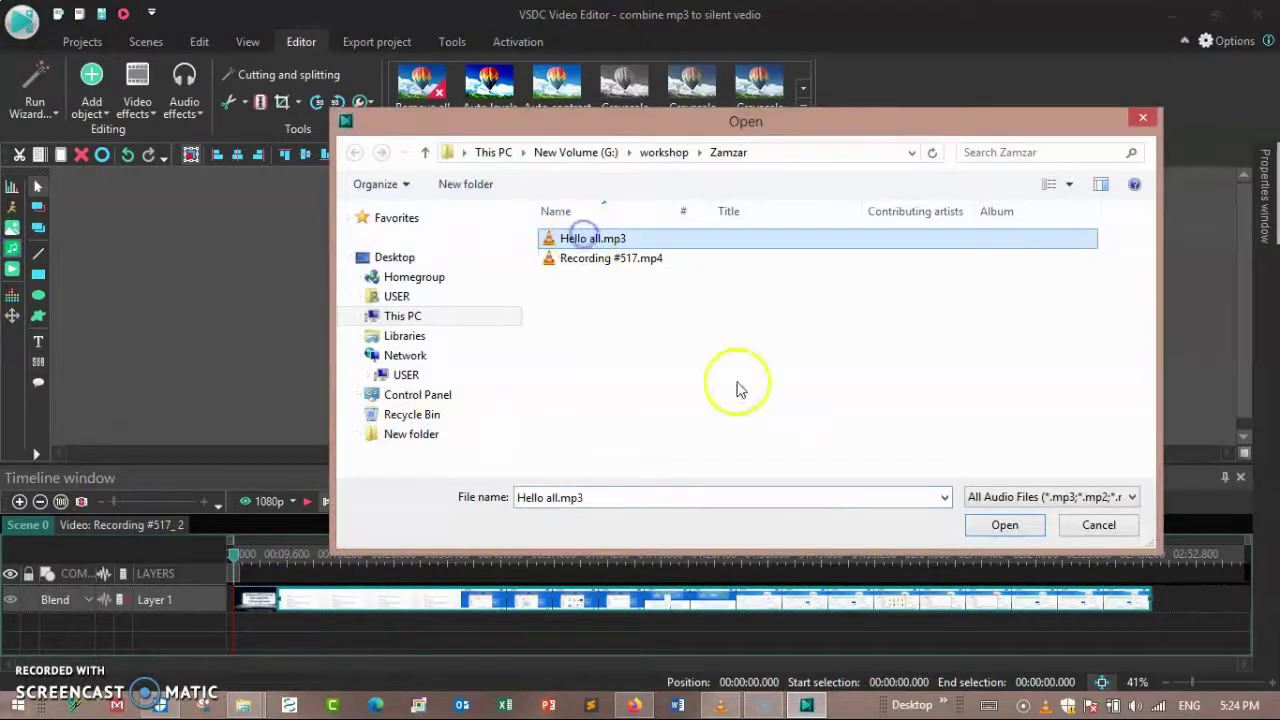
click(1004, 526)
click(806, 444)
Step: Move the Hello all audio clip so it starts where the screen recording begins, right after the title clip
drag(992, 604, 363, 676)
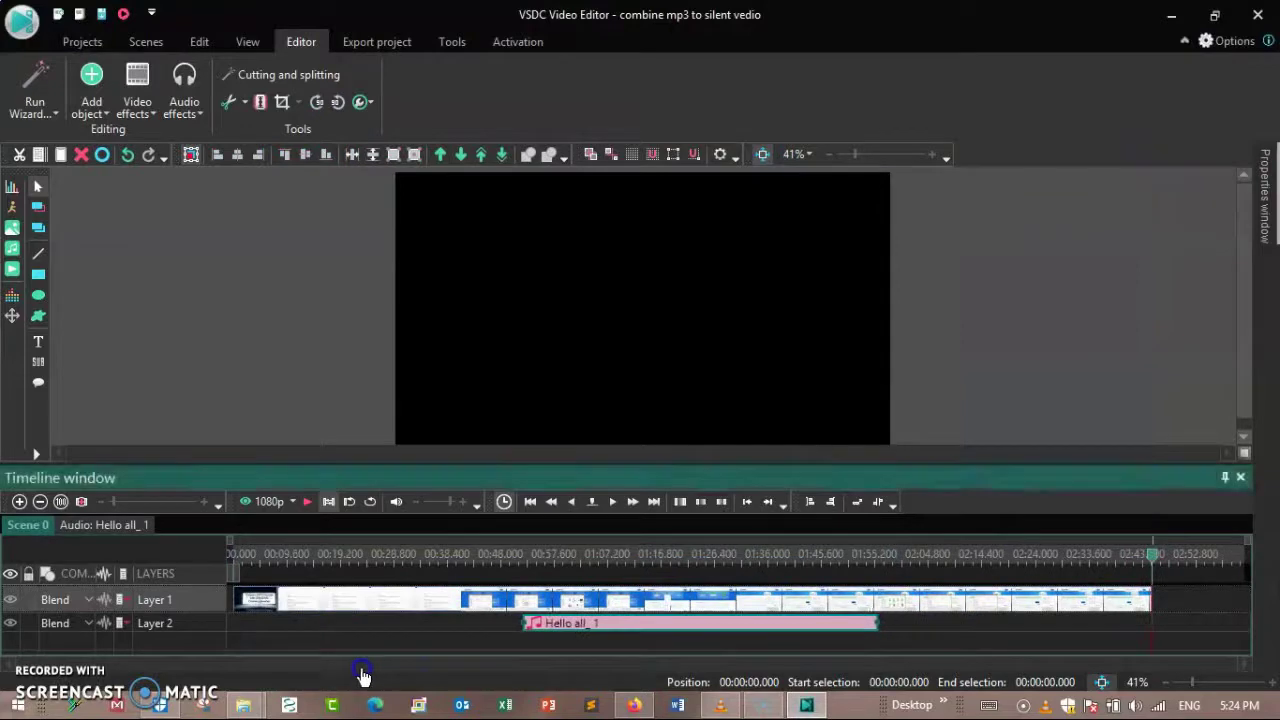
drag(640, 634, 408, 628)
click(711, 627)
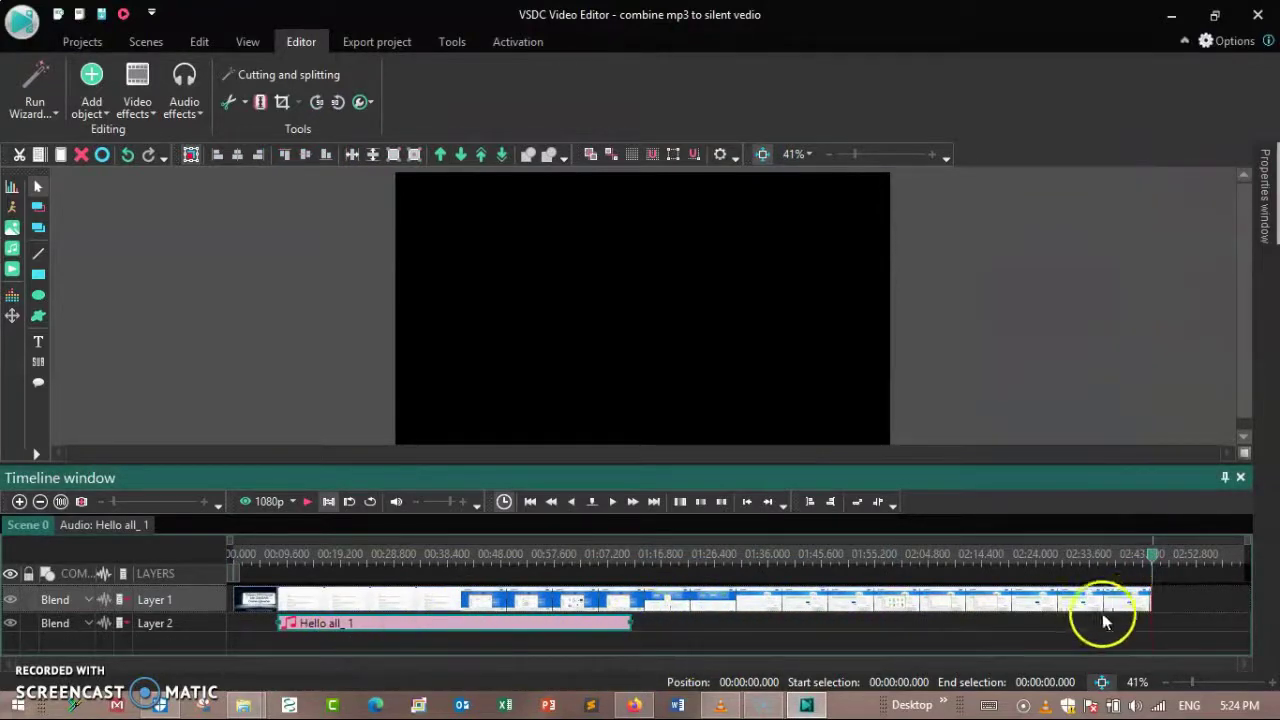
Step: Preview the recording with the narration from 00:00:07.733 to about 00:00:24, checking how well they match
click(279, 556)
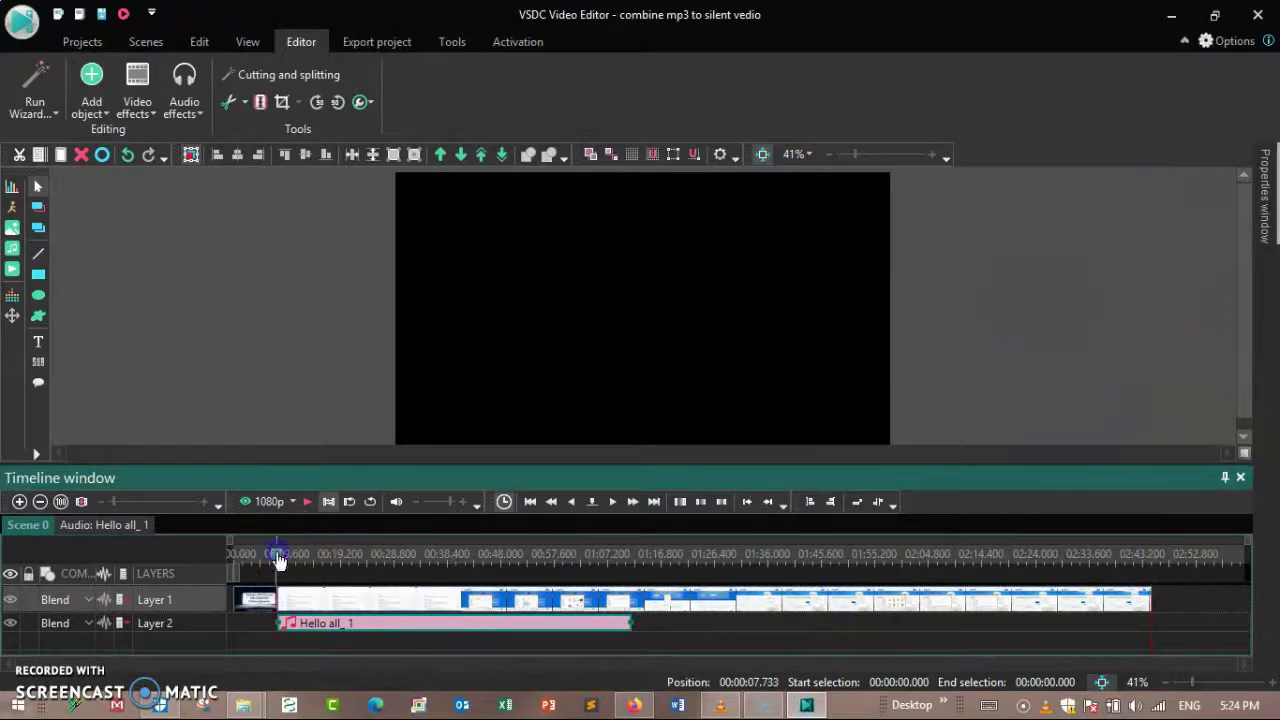
click(309, 508)
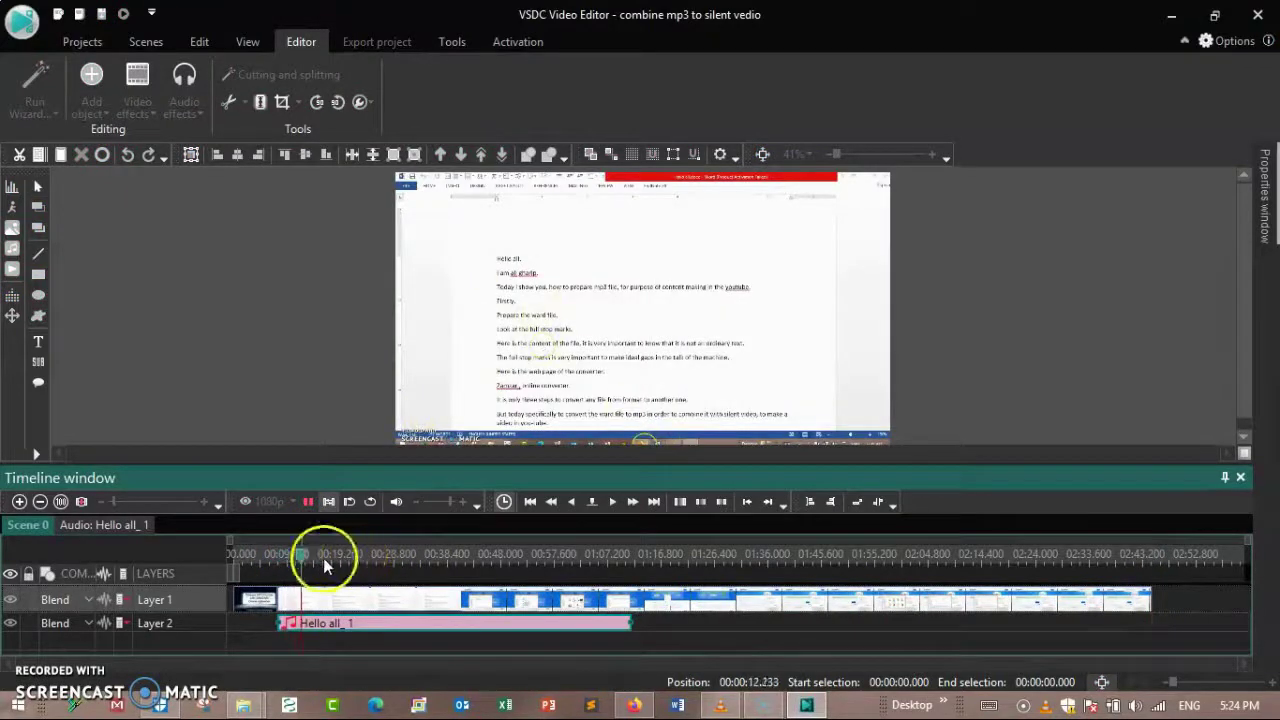
click(308, 501)
click(400, 602)
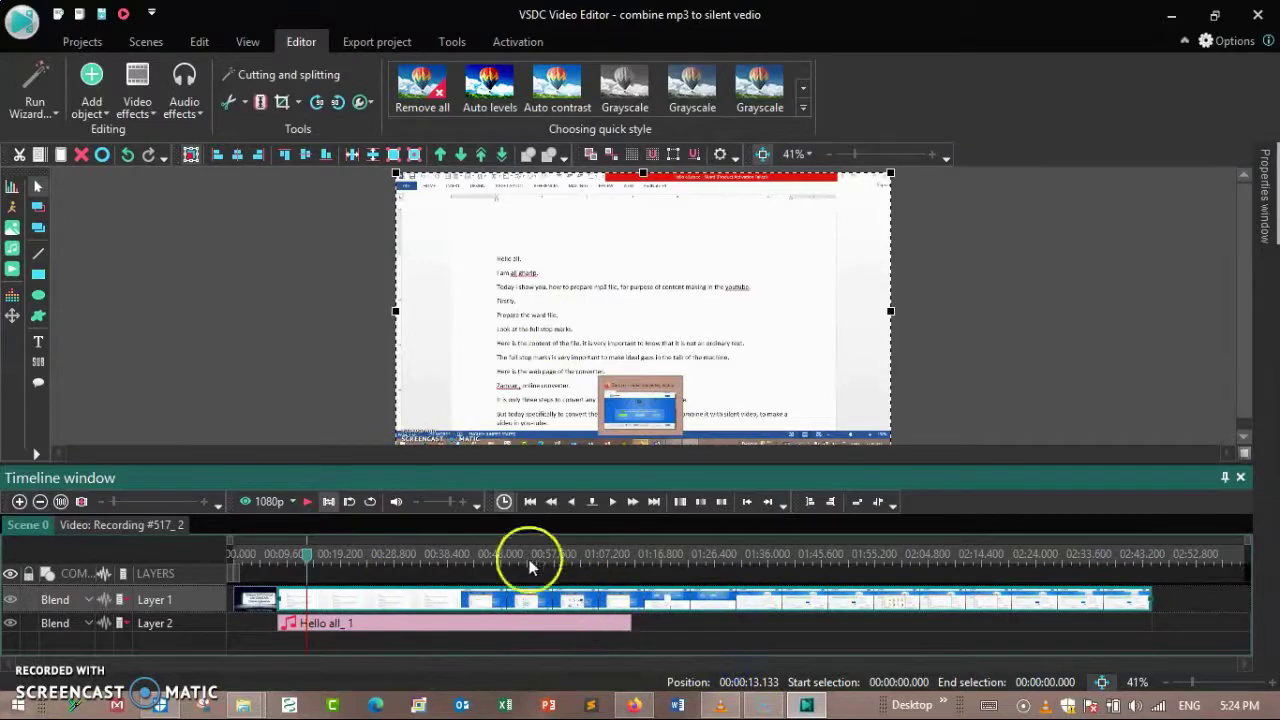
click(313, 506)
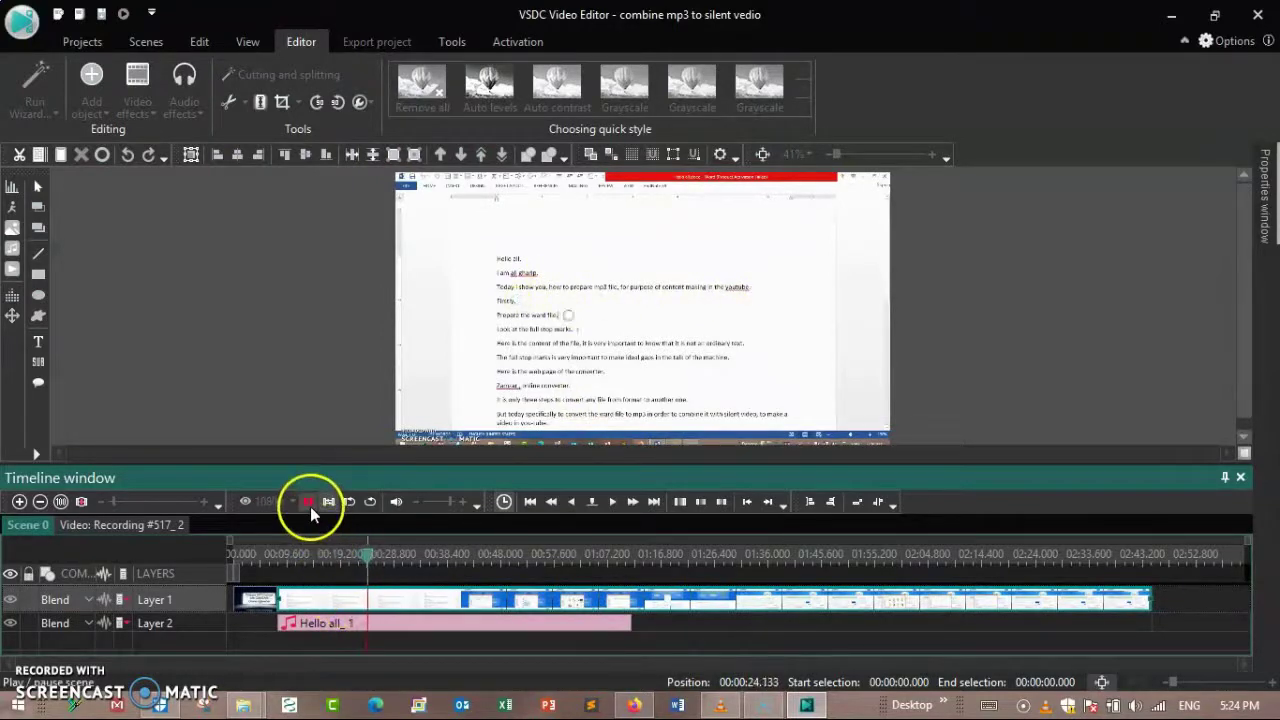
click(309, 502)
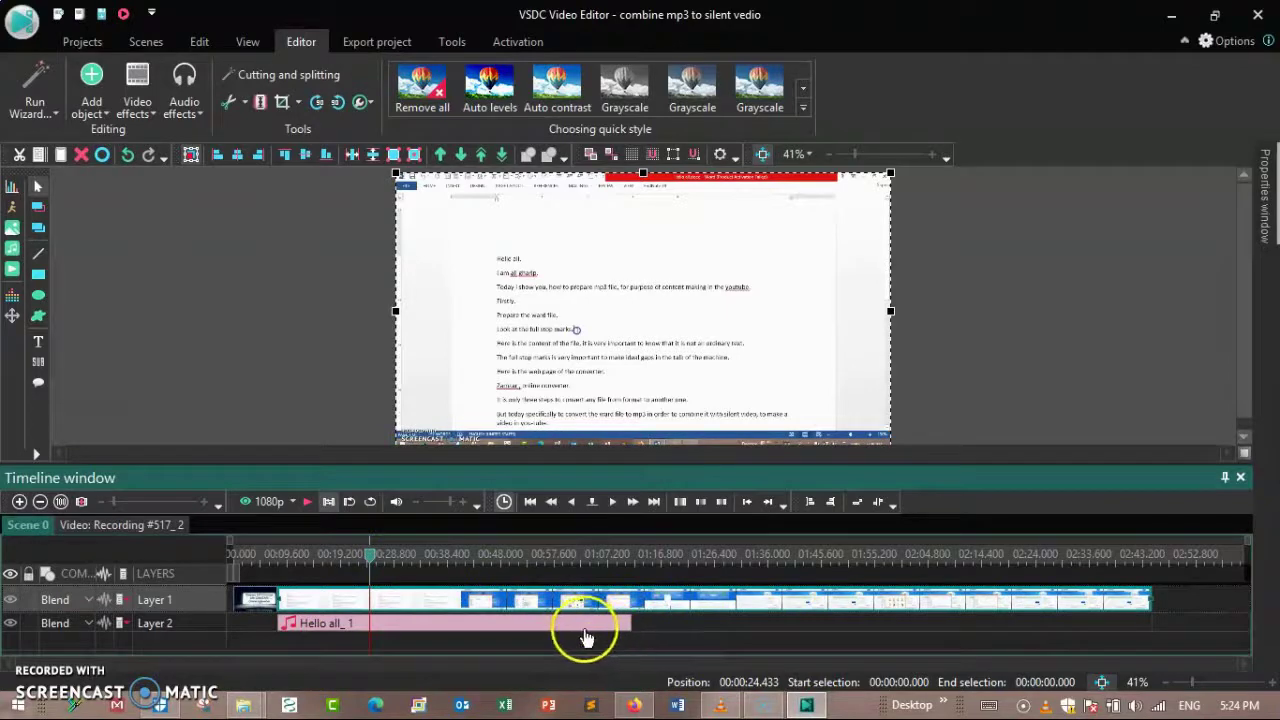
Step: Play the scene to about 00:00:36, then replay from 00:00:12.800 to check where picture and narration drift apart
scroll(314, 623, up, 1)
key(space)
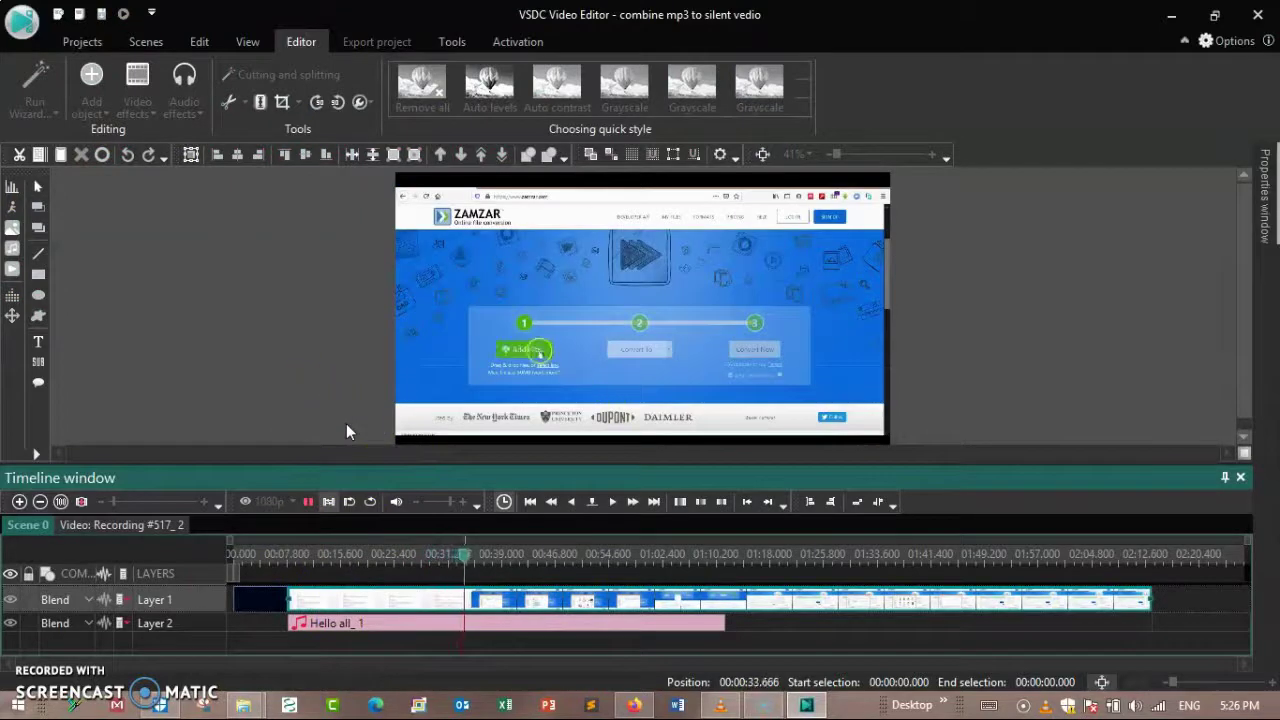
click(309, 502)
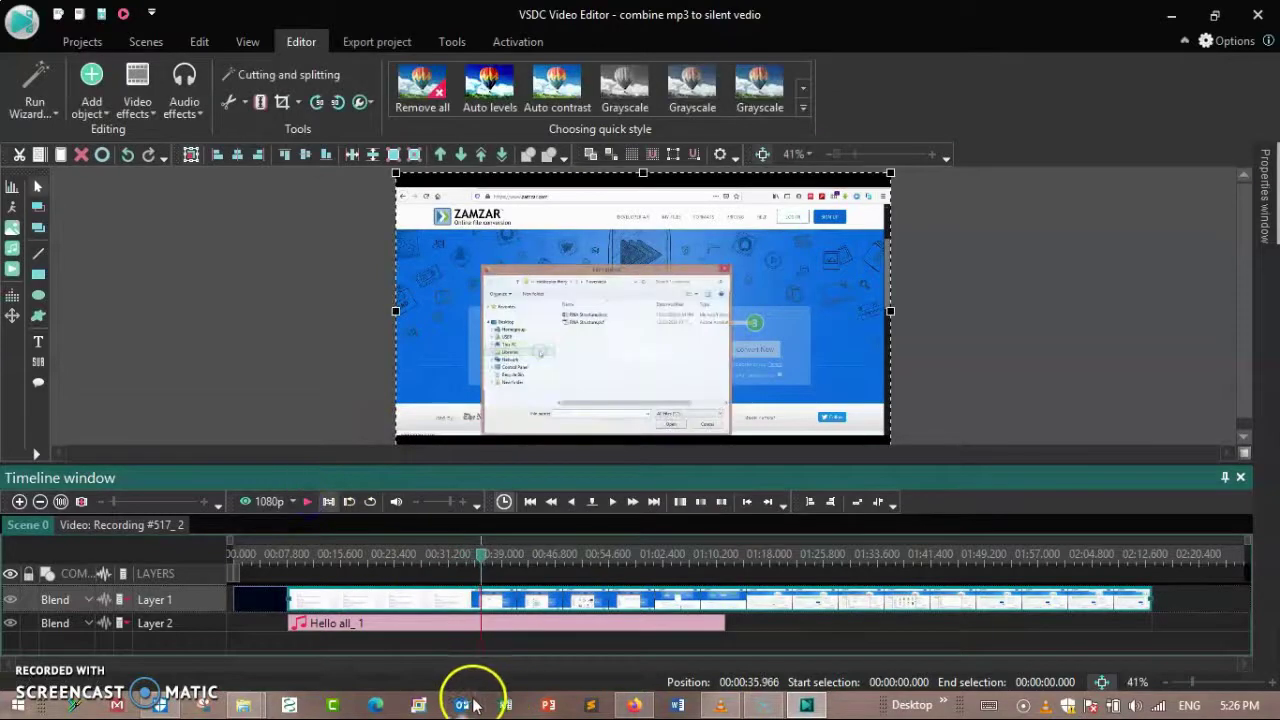
click(462, 558)
drag(369, 558, 322, 560)
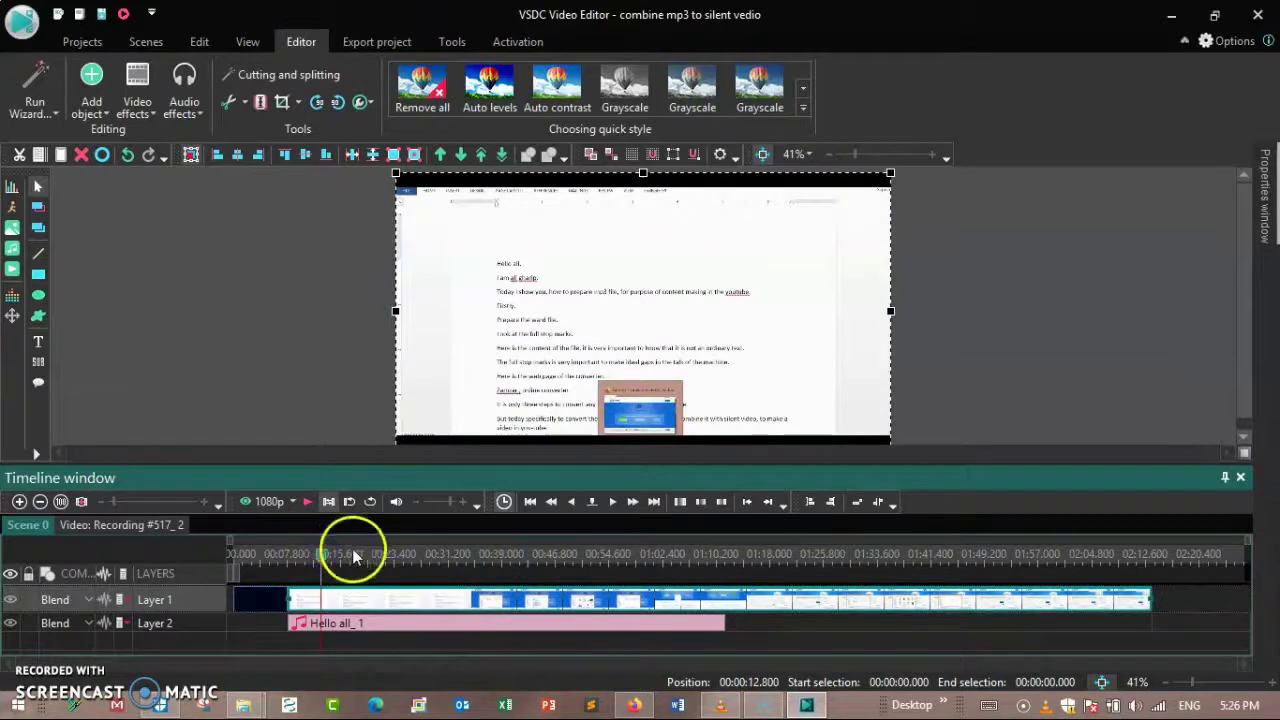
click(307, 503)
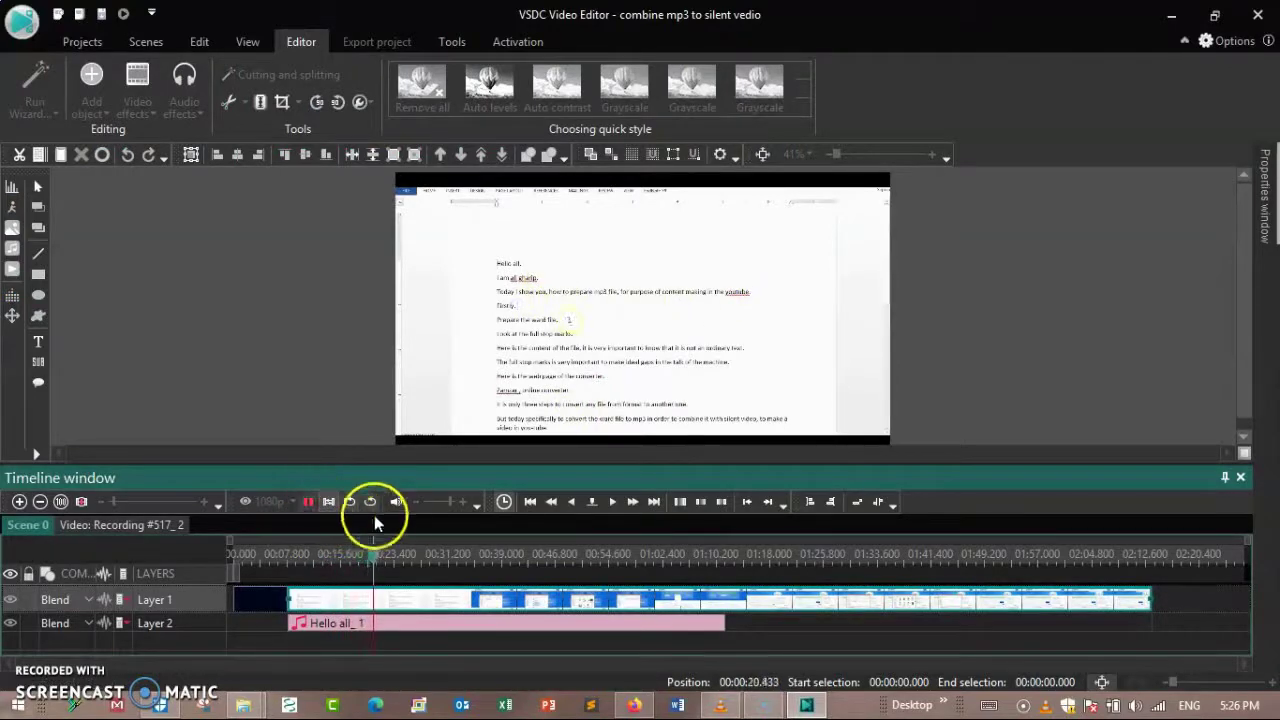
click(308, 501)
Step: Split the screen recording clip at 00:00:18.866
click(363, 600)
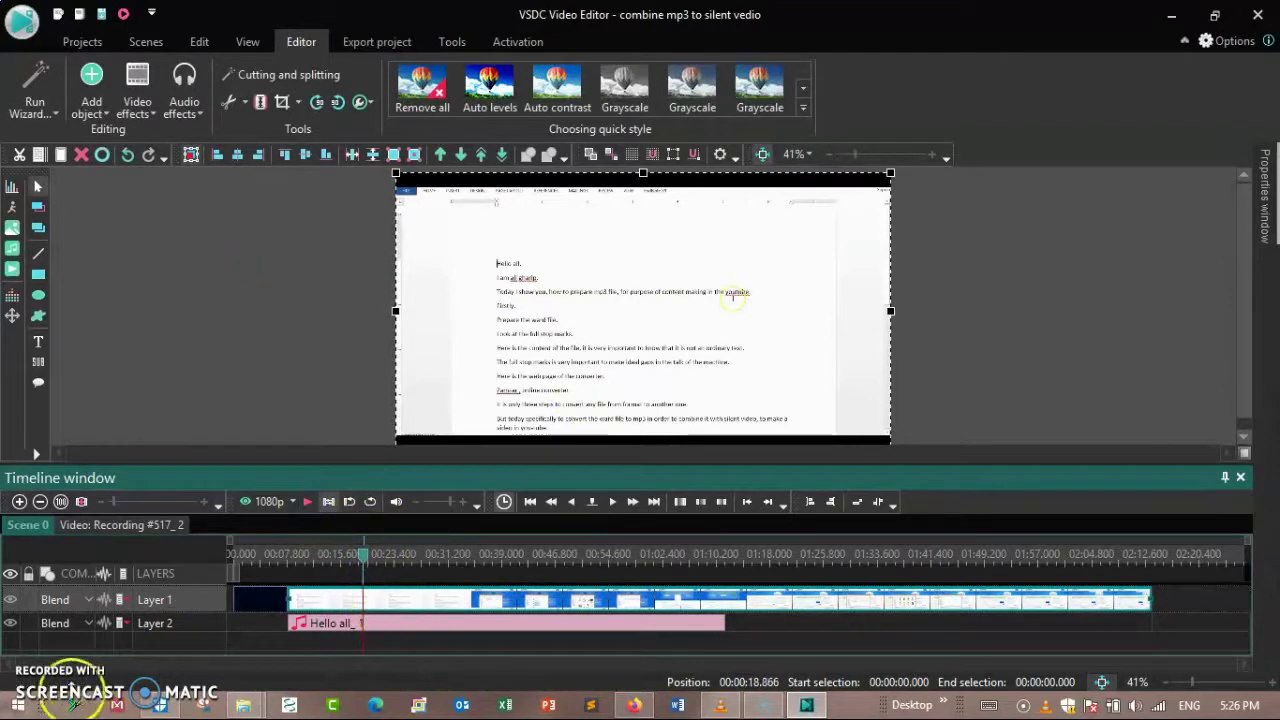
key(ctrl+k)
click(127, 156)
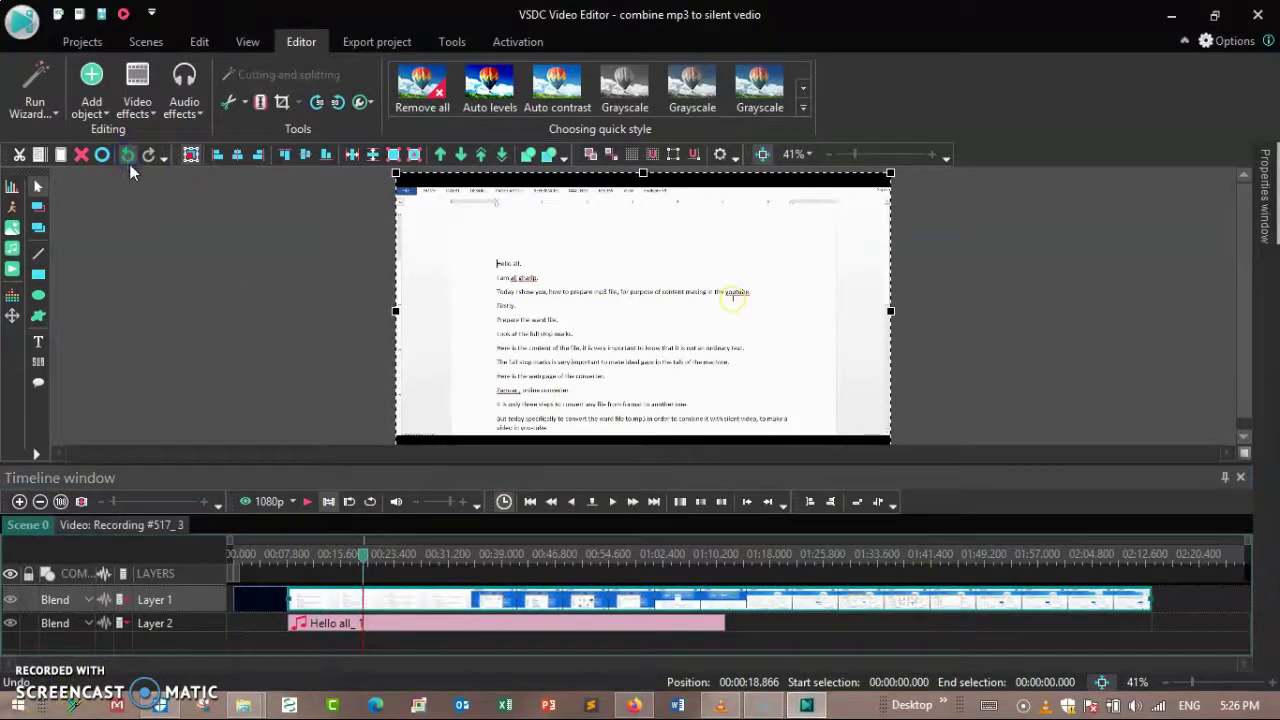
click(259, 104)
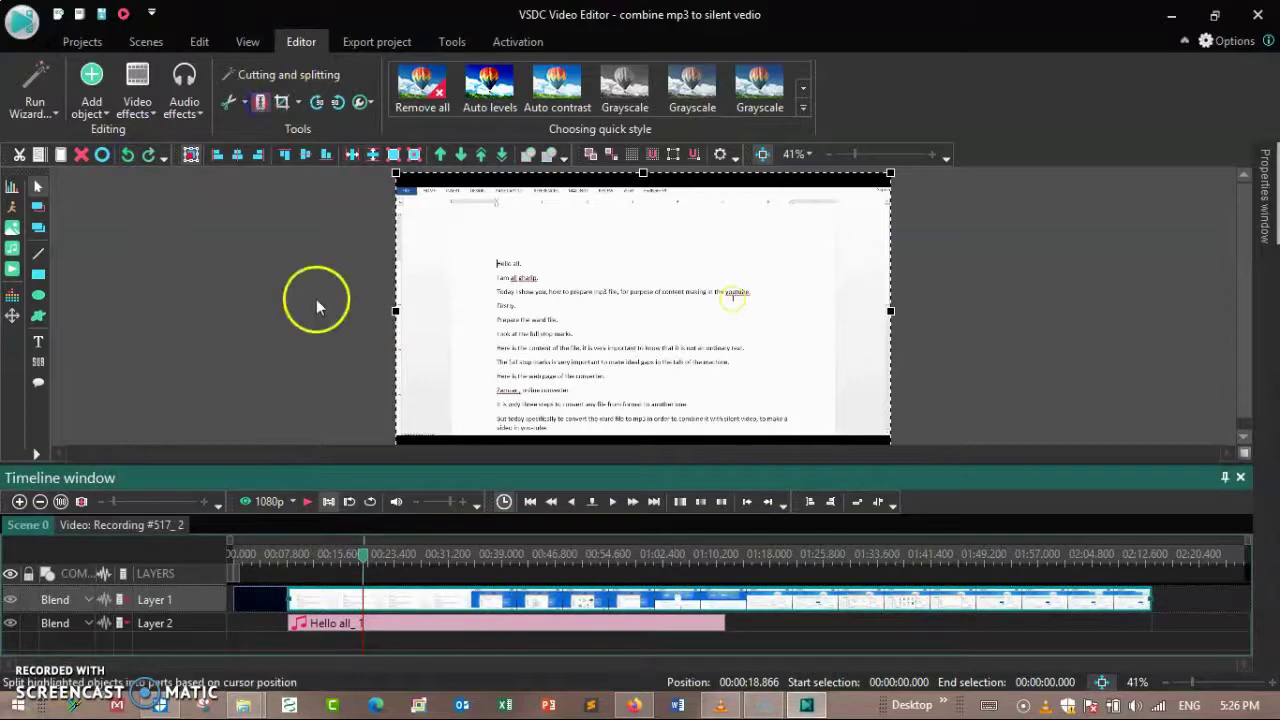
Step: Shift the second part of the recording forward in time and extend the first part's end to fill the gap
drag(382, 605, 512, 606)
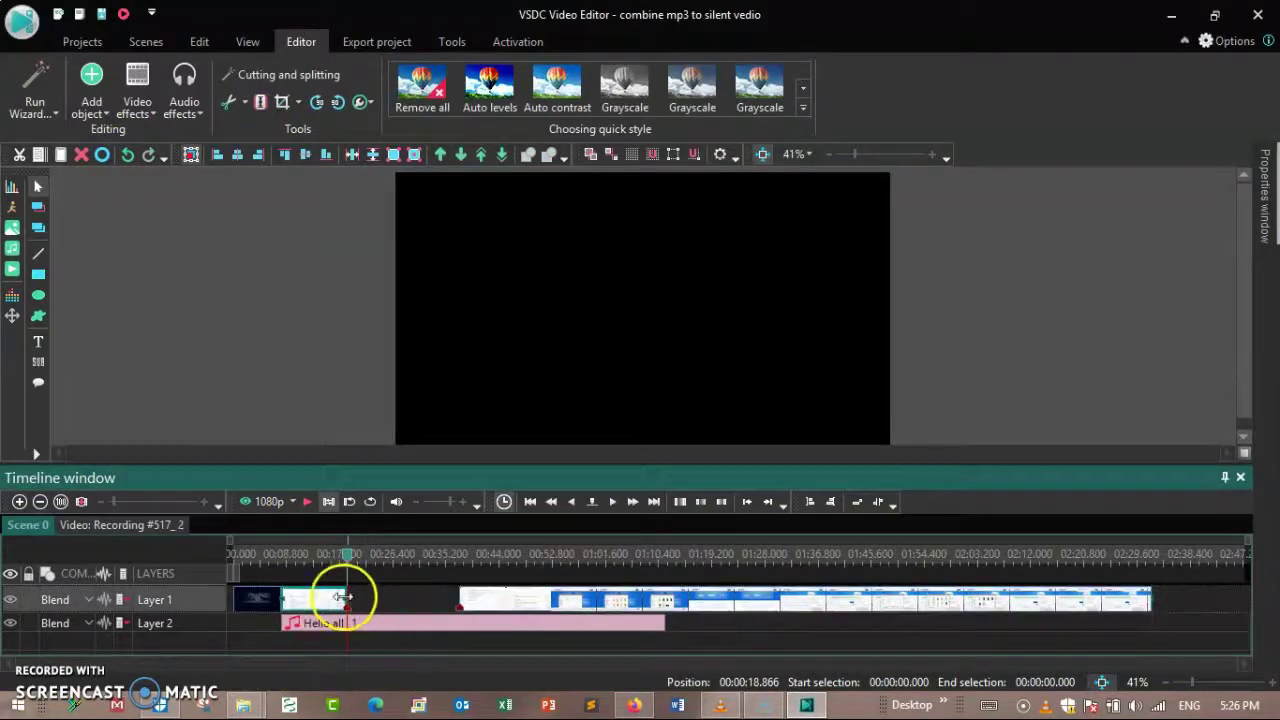
drag(346, 602, 445, 602)
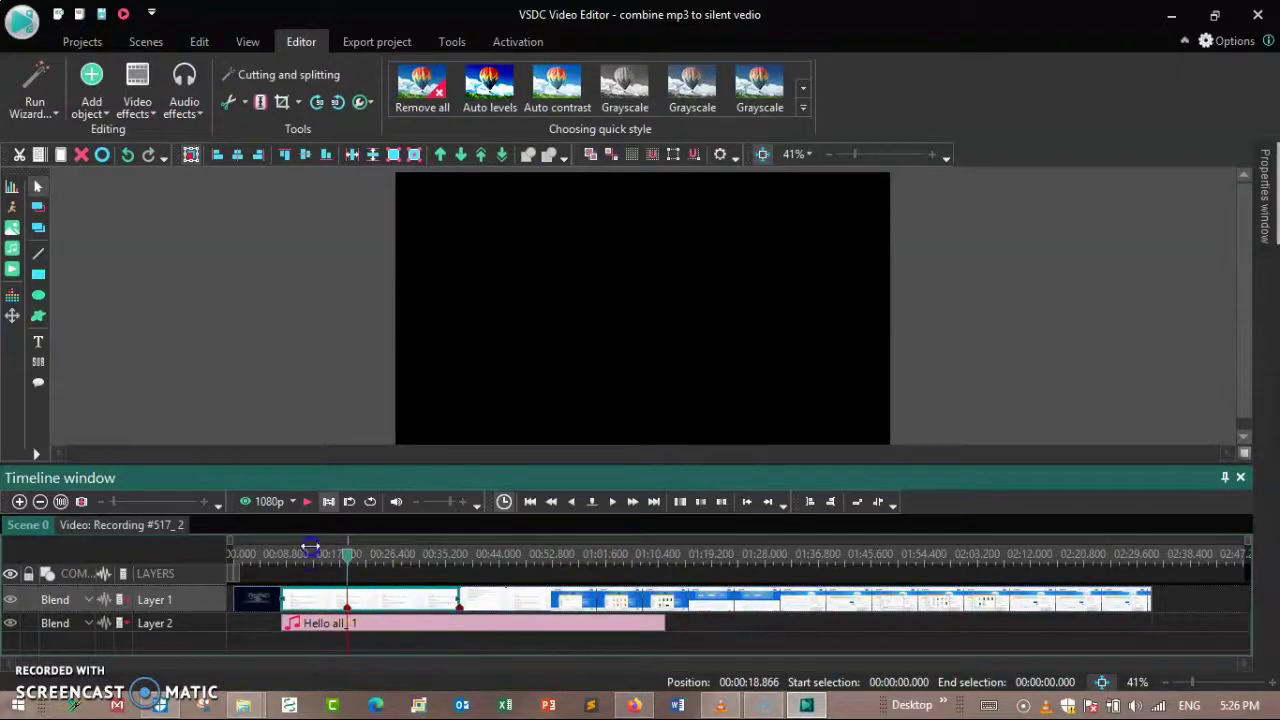
Step: Preview the extended section, shorten its end to about 00:00:31.800, and move the second recording part up against it
click(308, 501)
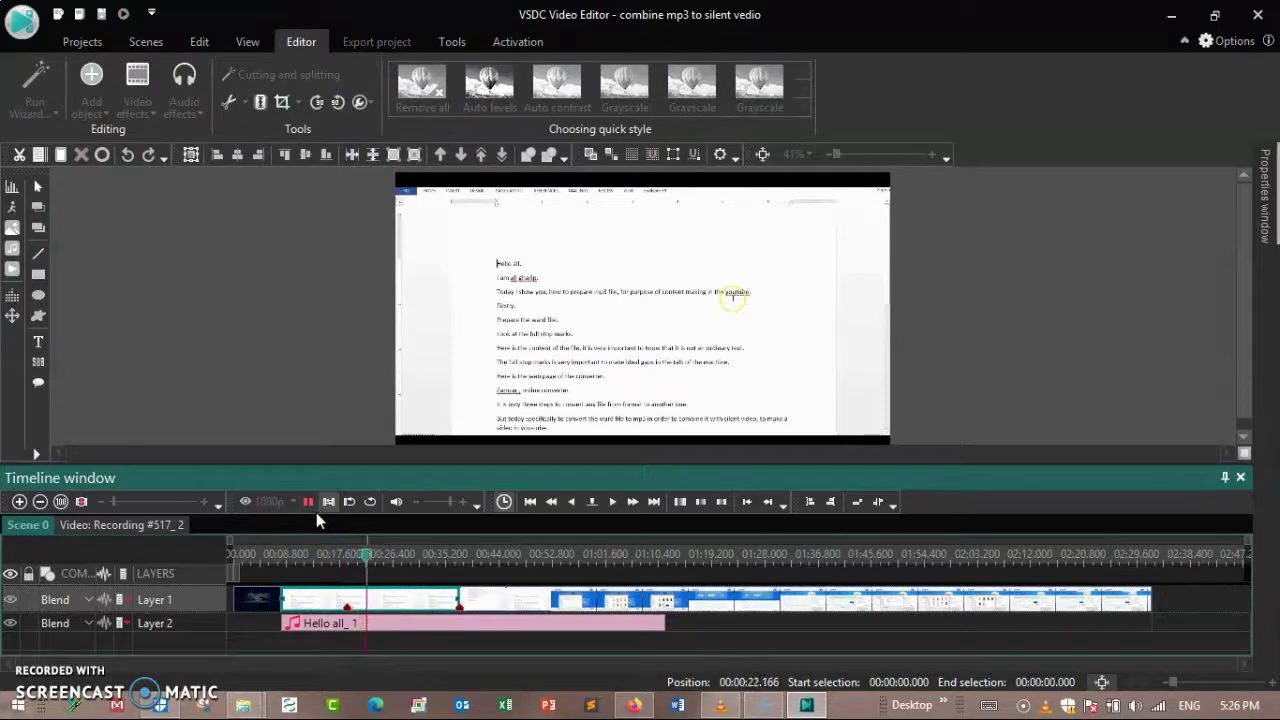
click(324, 514)
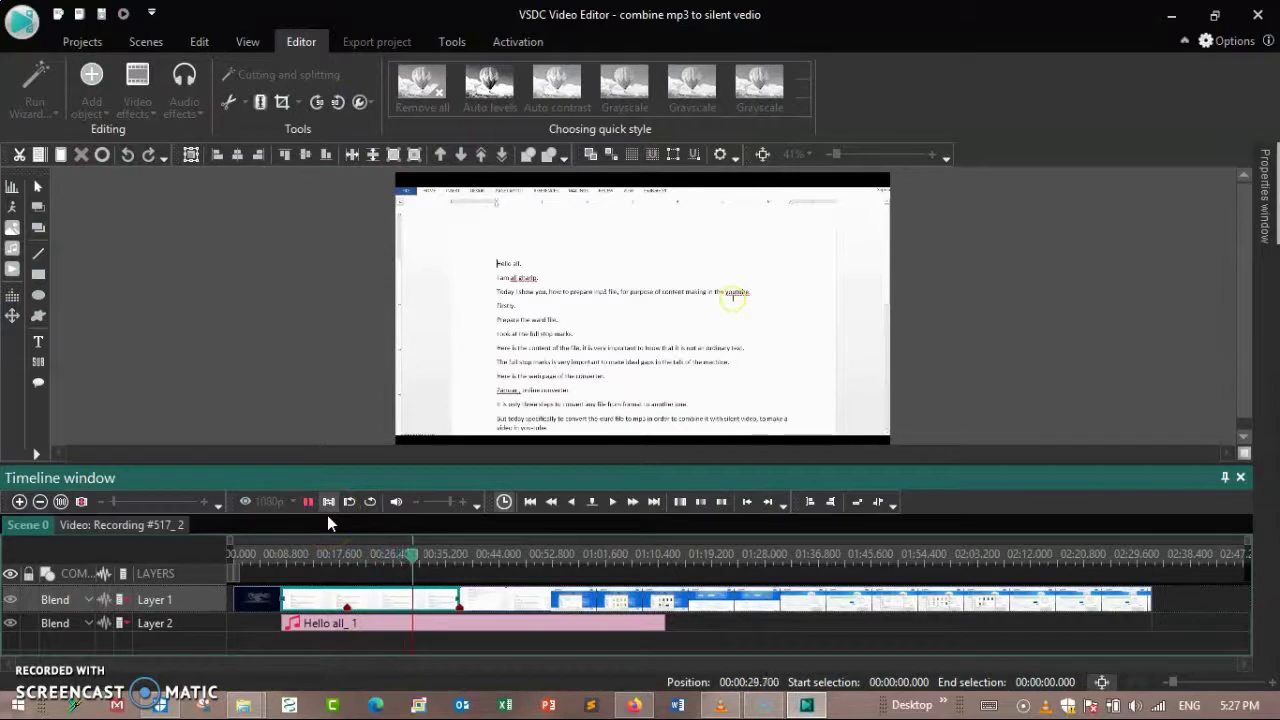
click(309, 506)
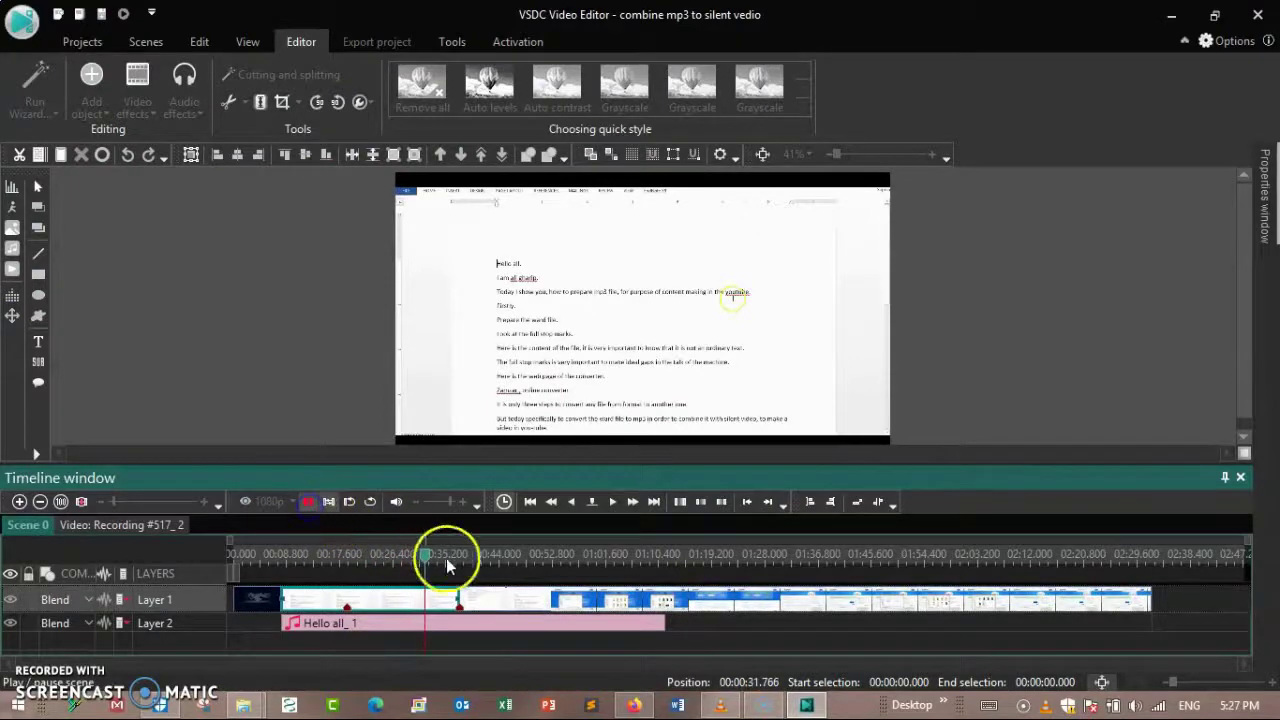
click(462, 600)
click(461, 600)
click(443, 602)
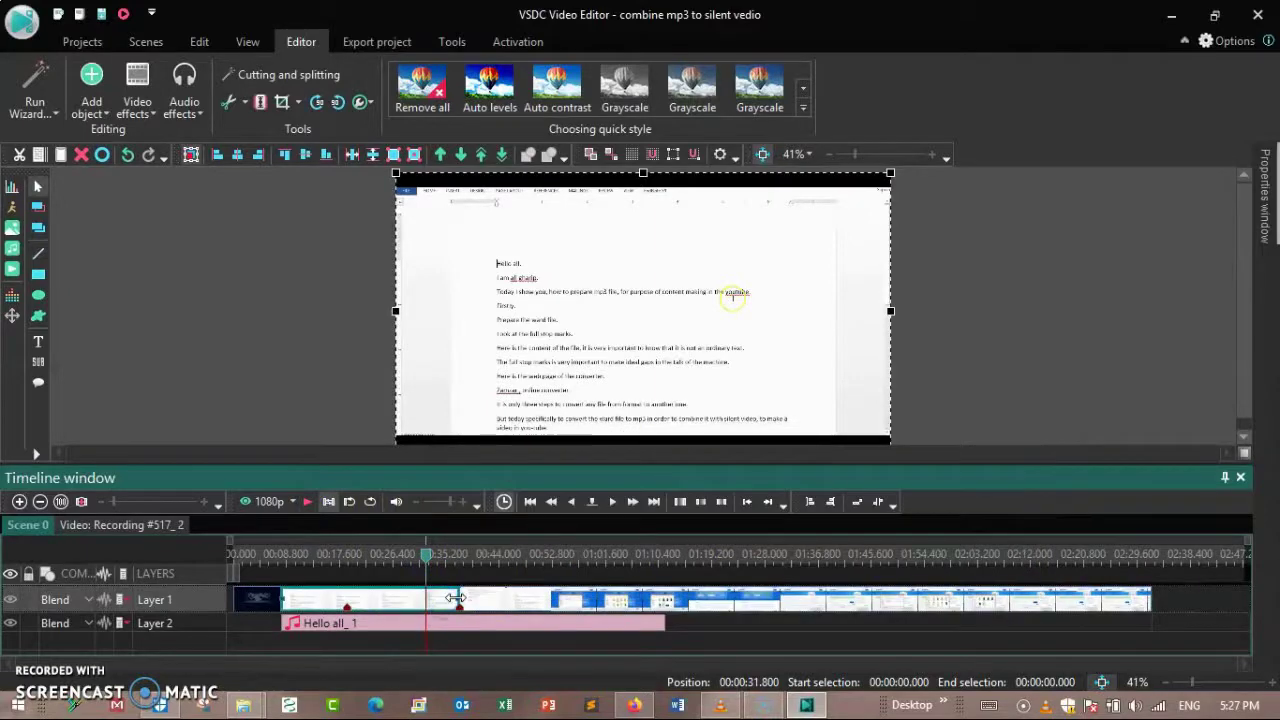
drag(424, 600, 449, 594)
Step: Play the scene up to 00:00:40.666 to check the second recording part against the narration
click(309, 506)
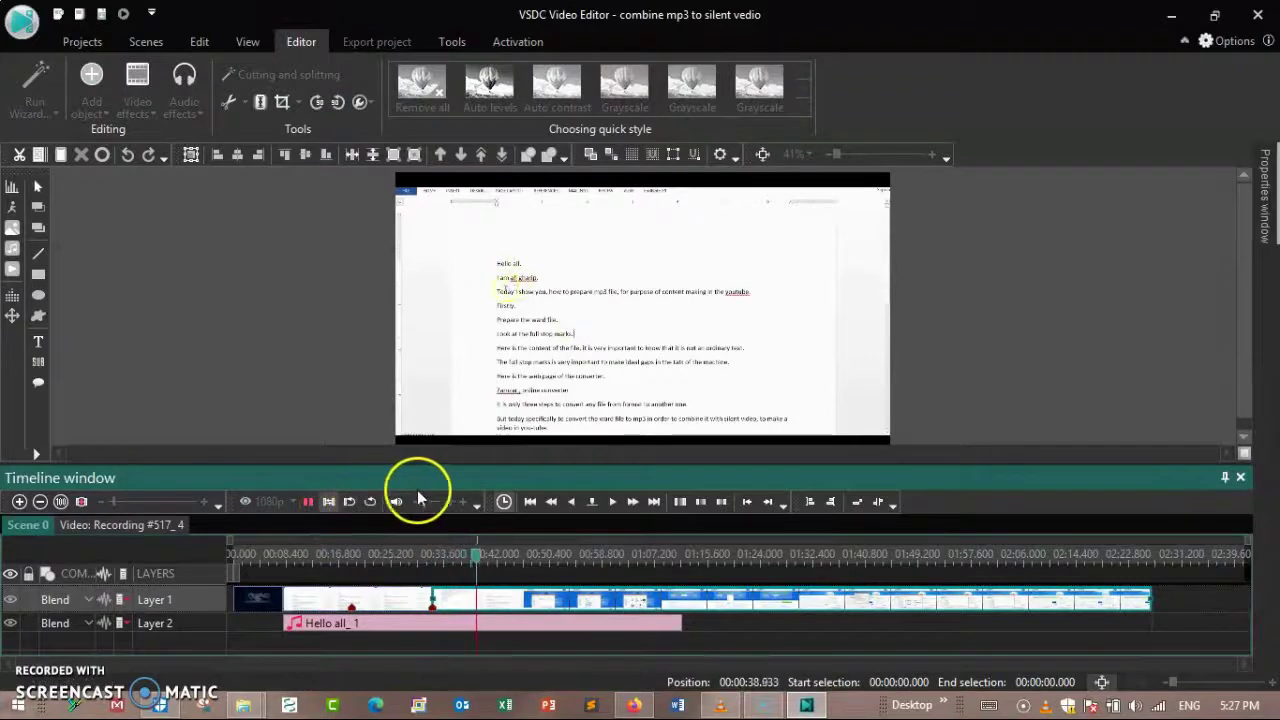
click(310, 503)
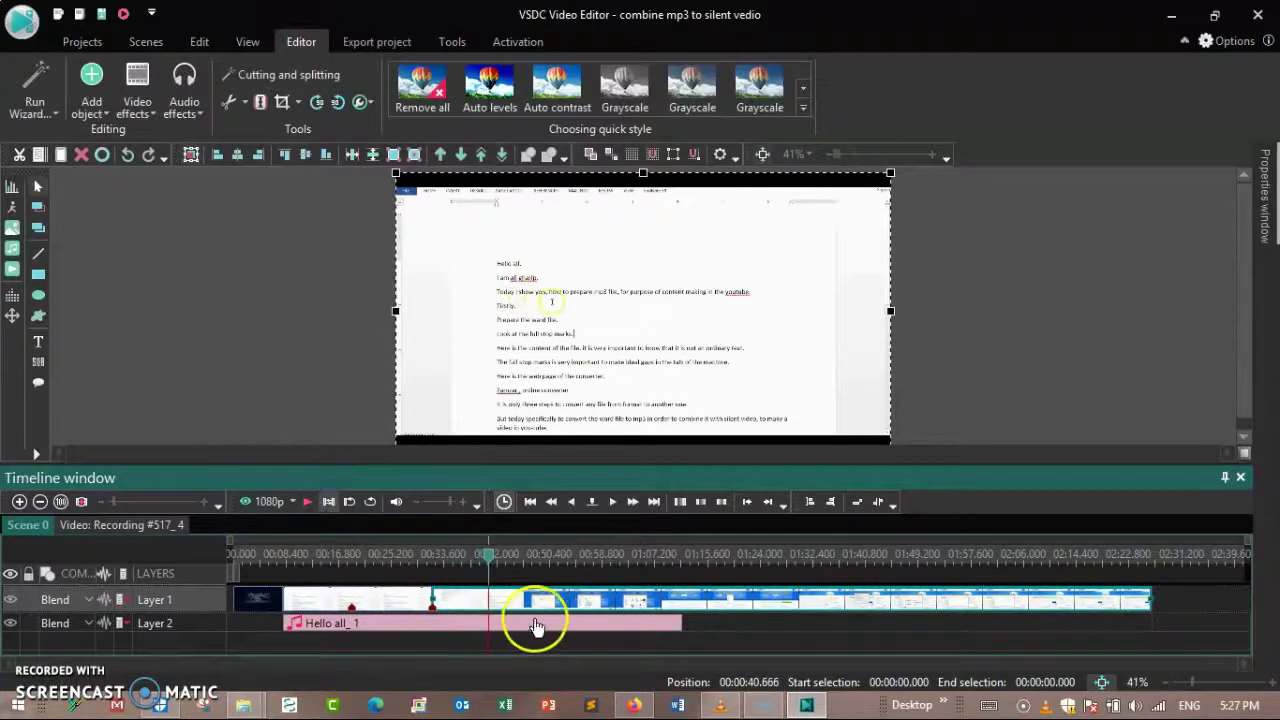
Step: Play the scene from 00:00:37.333 and split the second recording part at 00:00:38.366
click(467, 558)
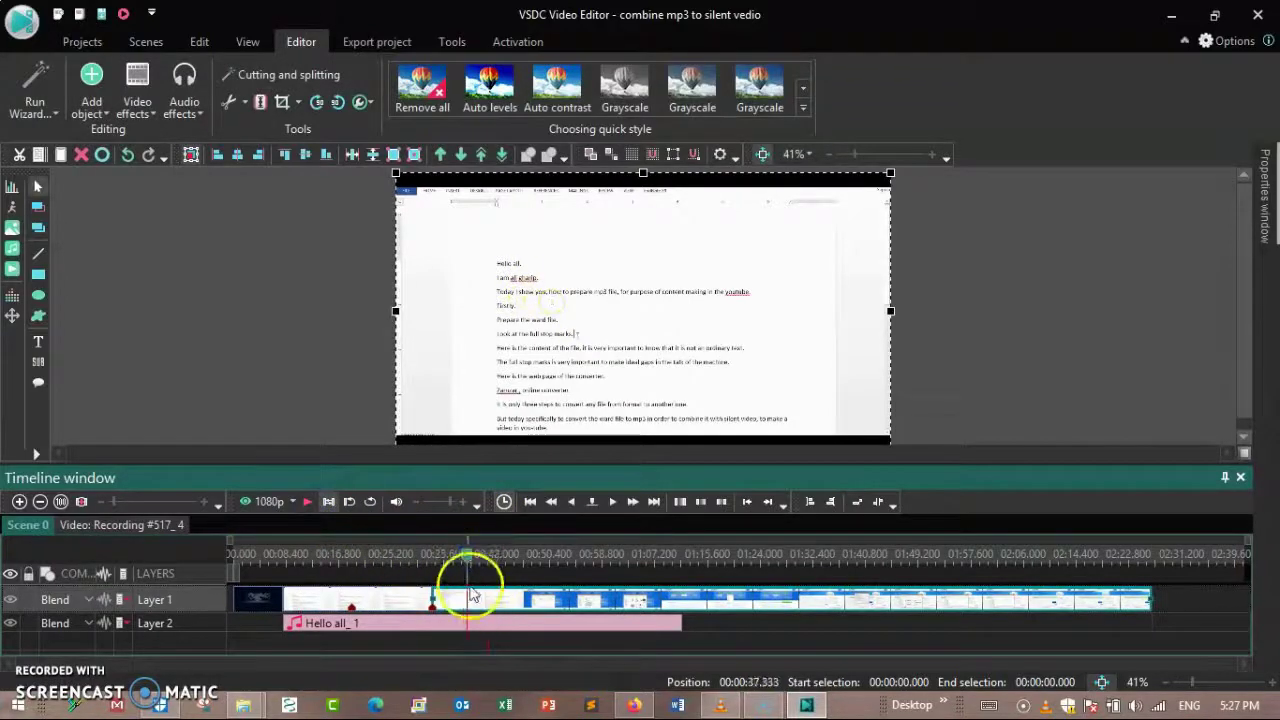
click(309, 503)
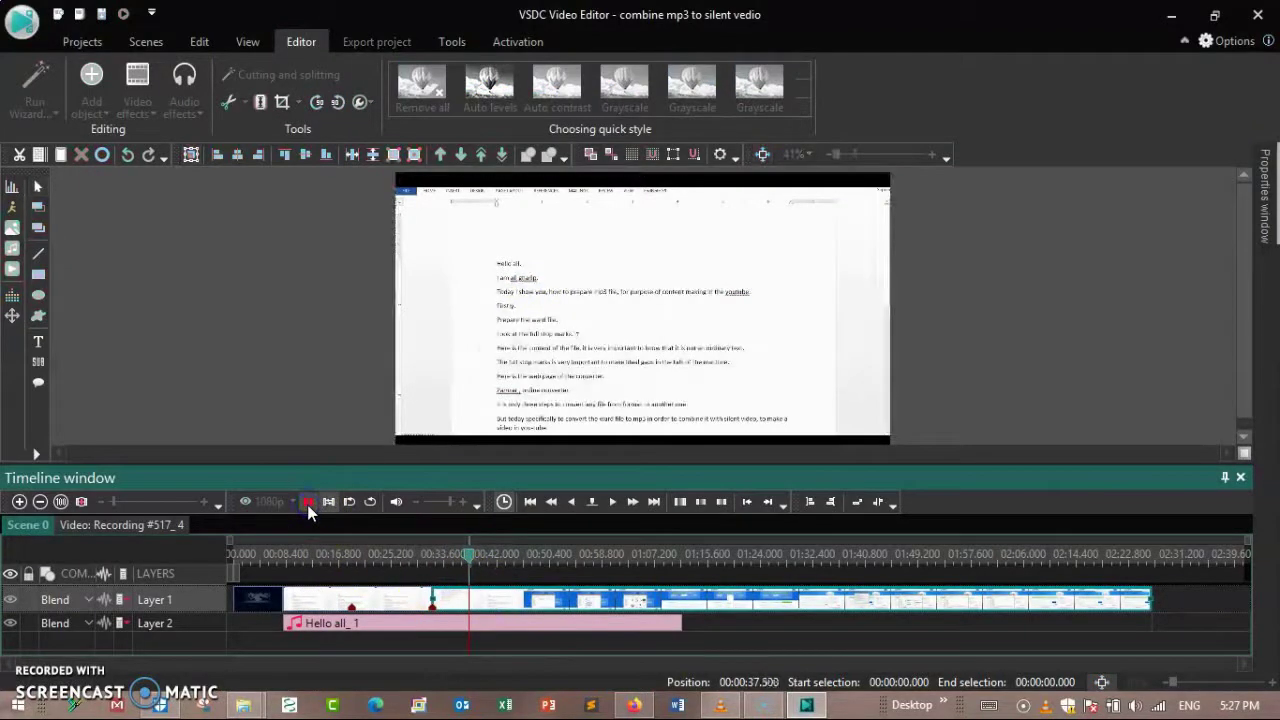
click(309, 503)
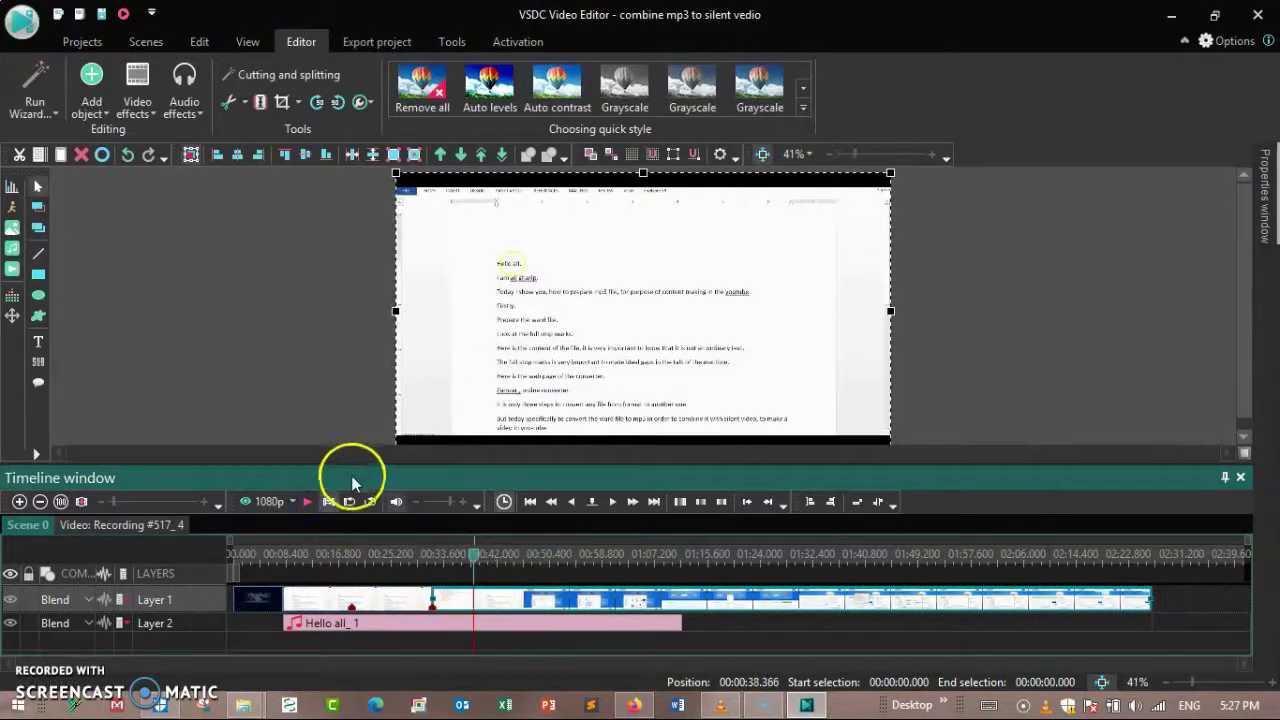
click(261, 103)
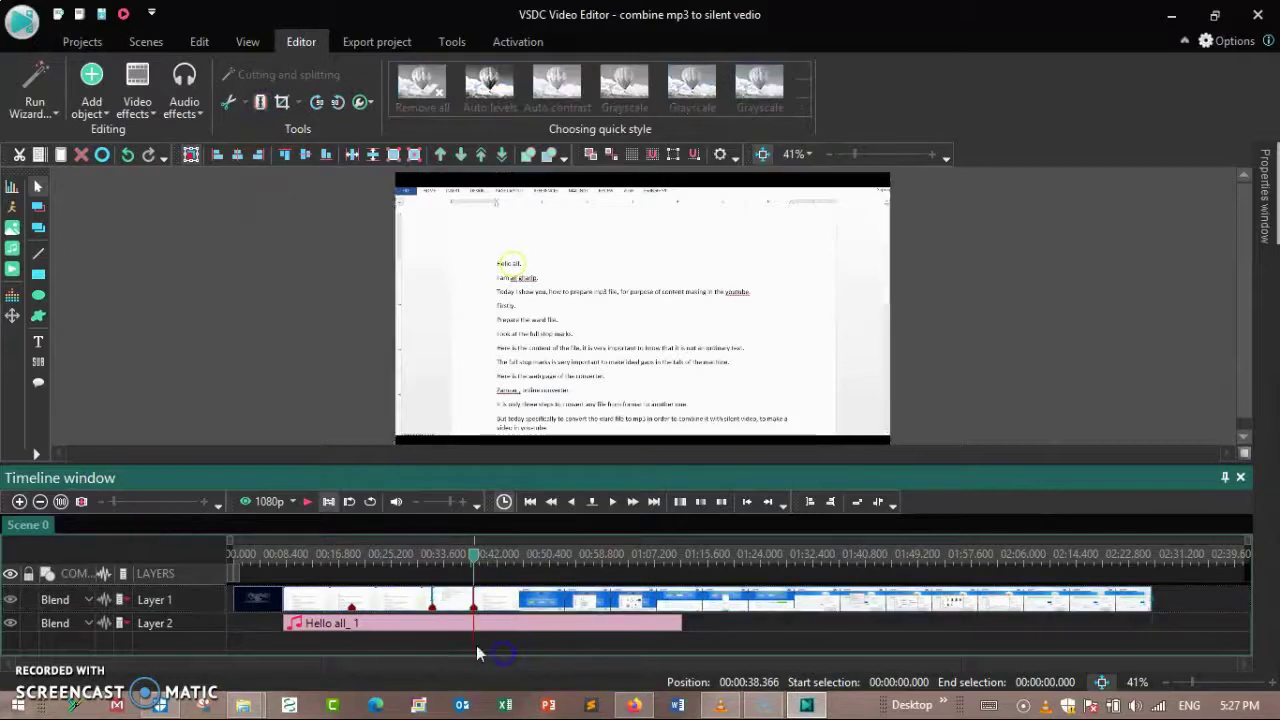
Step: Cut the section between 00:00:38.366 and 00:00:45.733 out of the recording and move the remainder up to close the gap
click(309, 502)
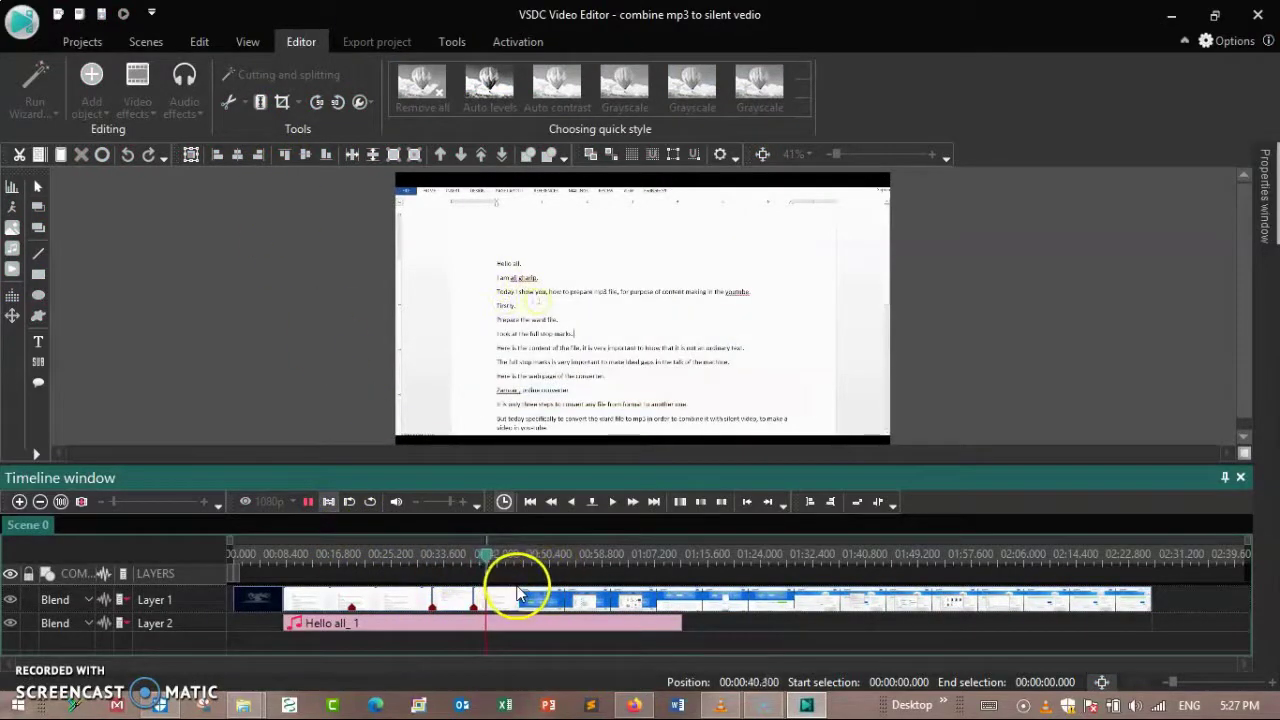
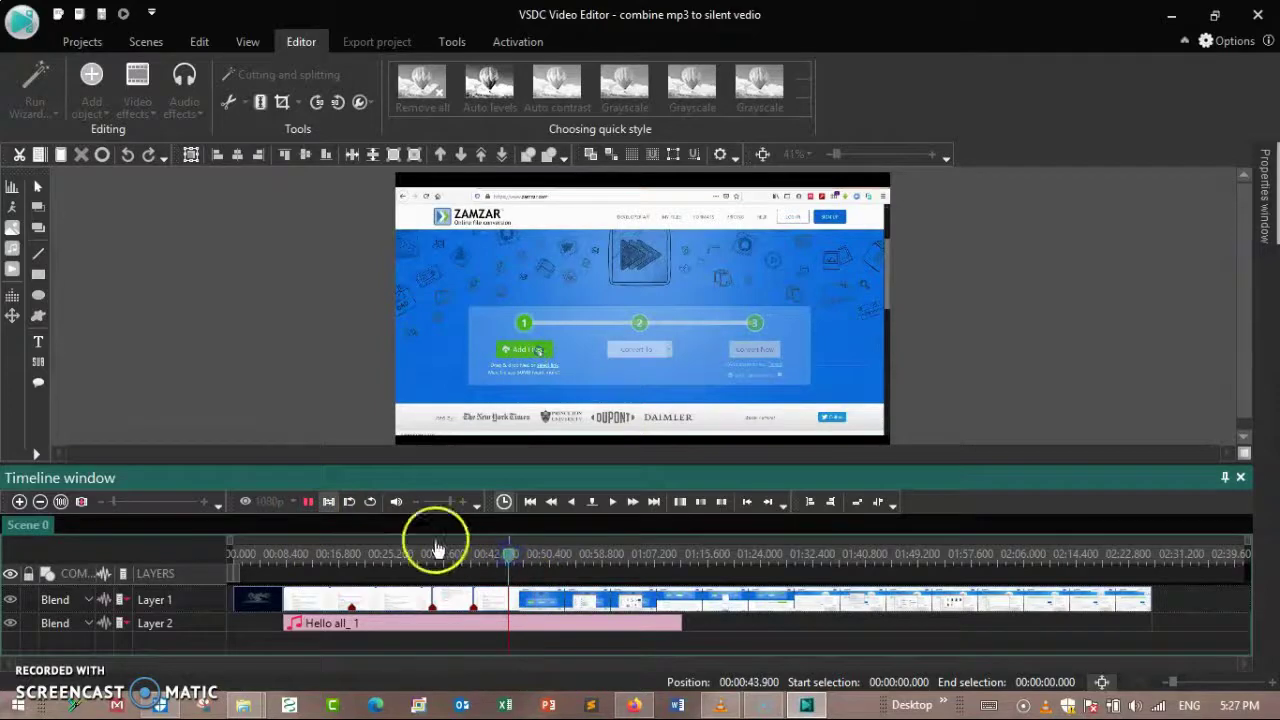
click(309, 501)
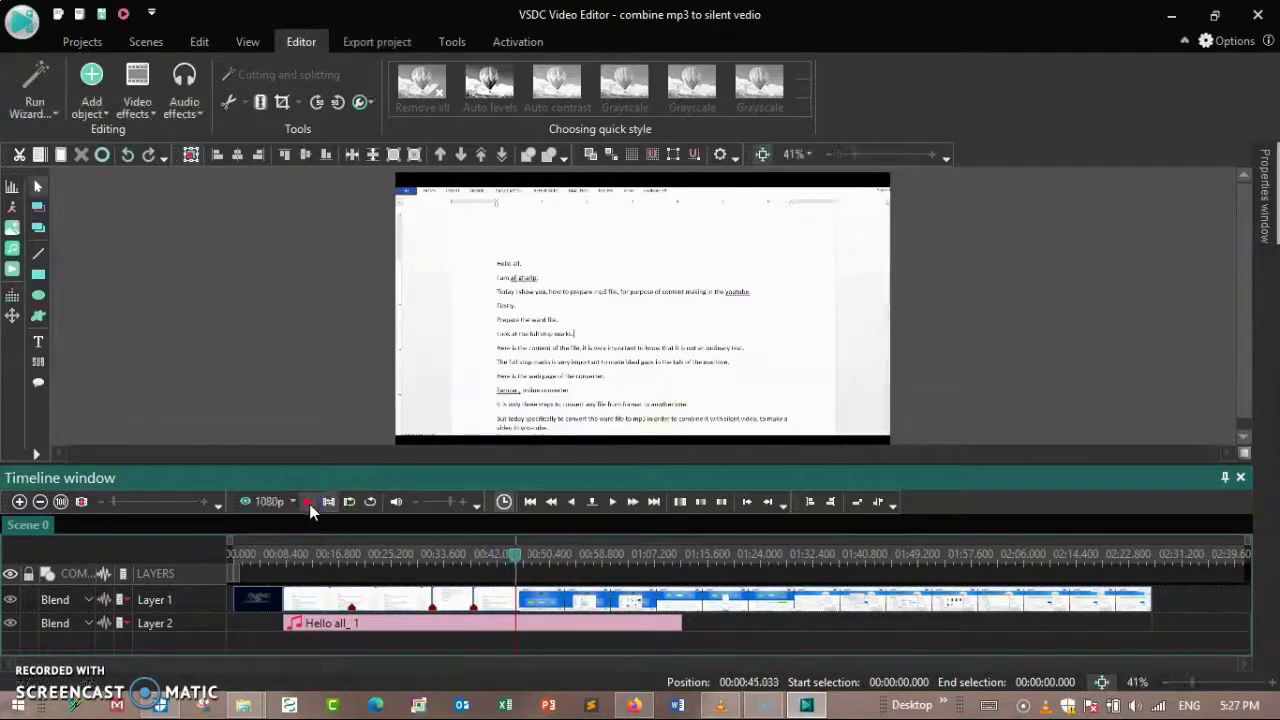
click(309, 504)
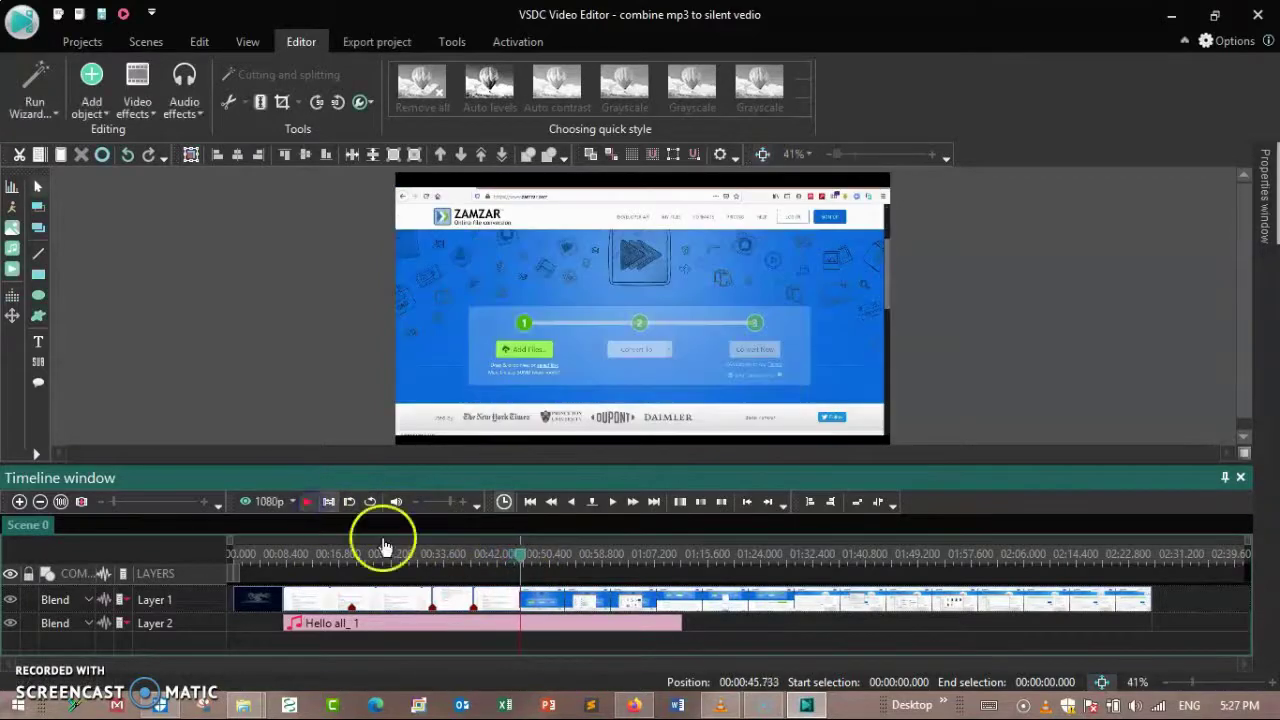
click(508, 607)
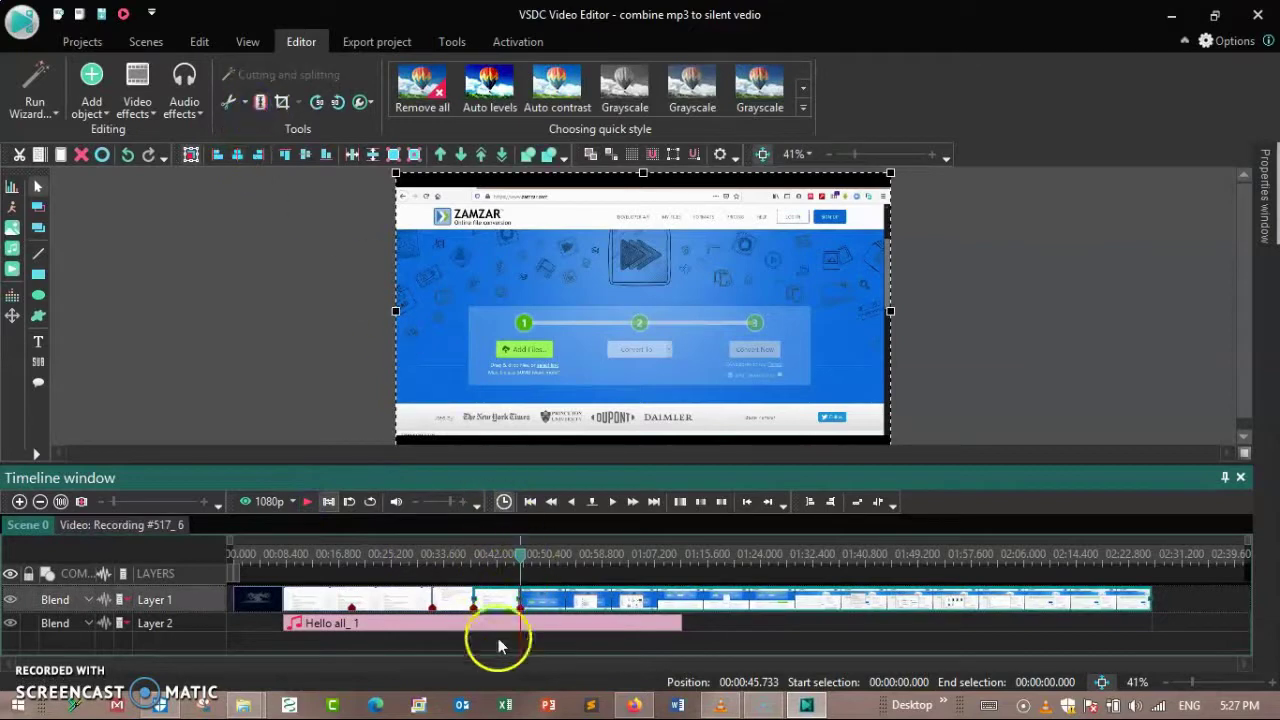
click(498, 600)
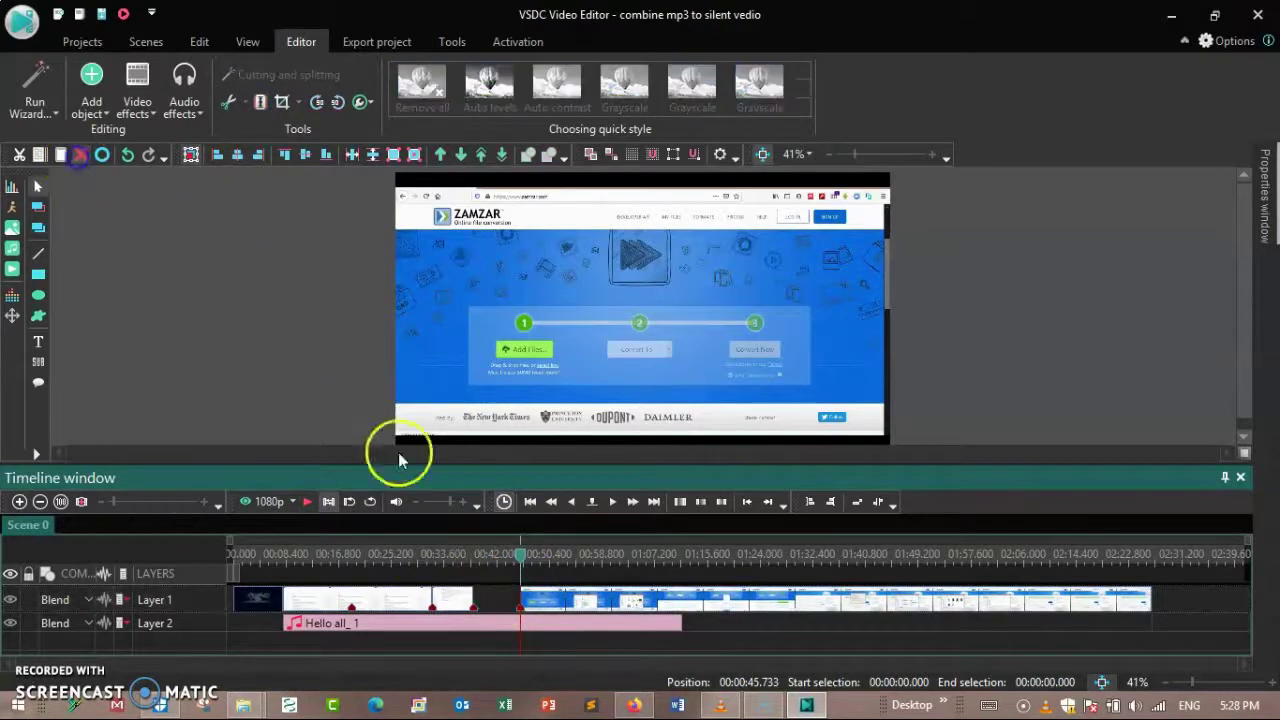
drag(571, 609, 463, 560)
Step: Play the scene across the closed gap to check the web page section against the narration
click(302, 504)
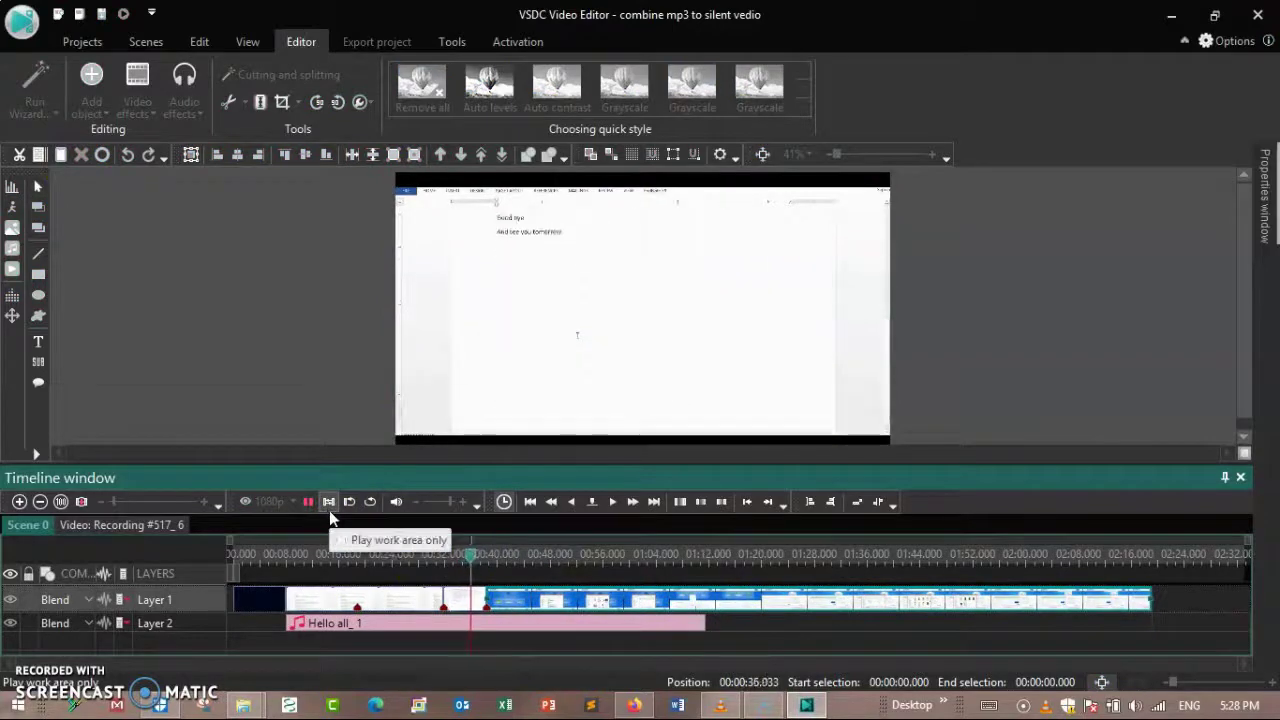
click(336, 512)
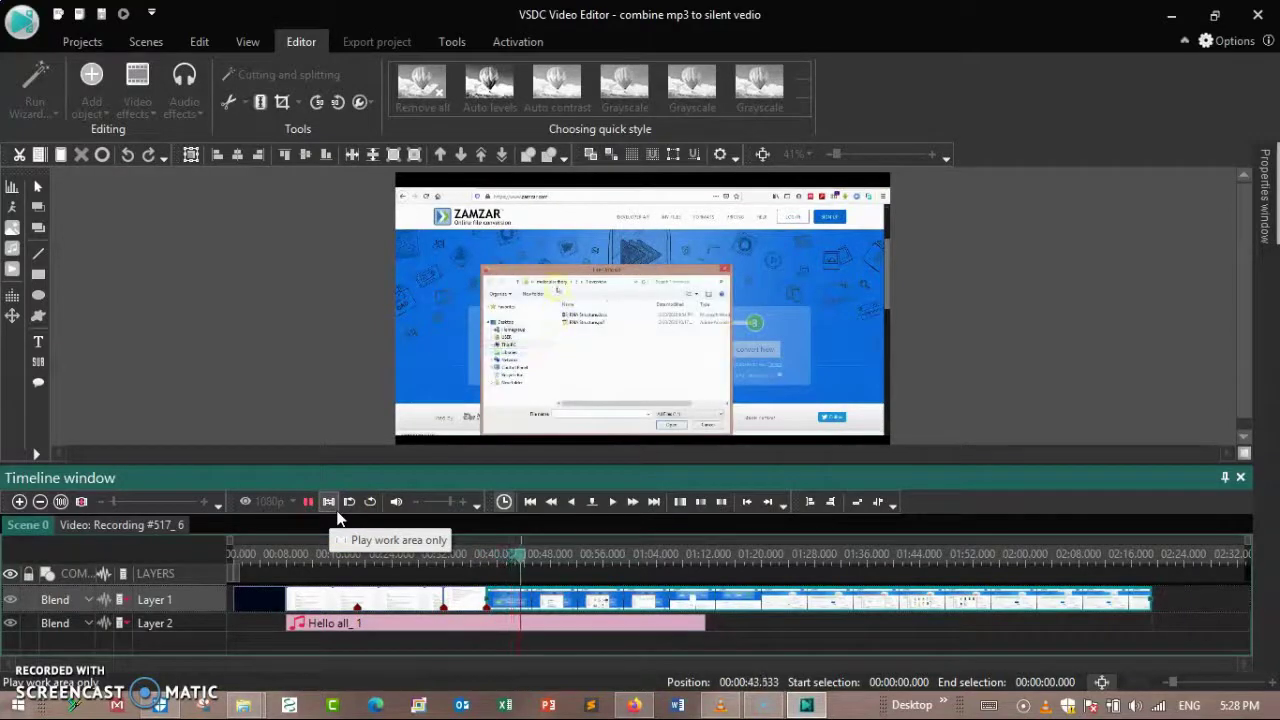
click(486, 586)
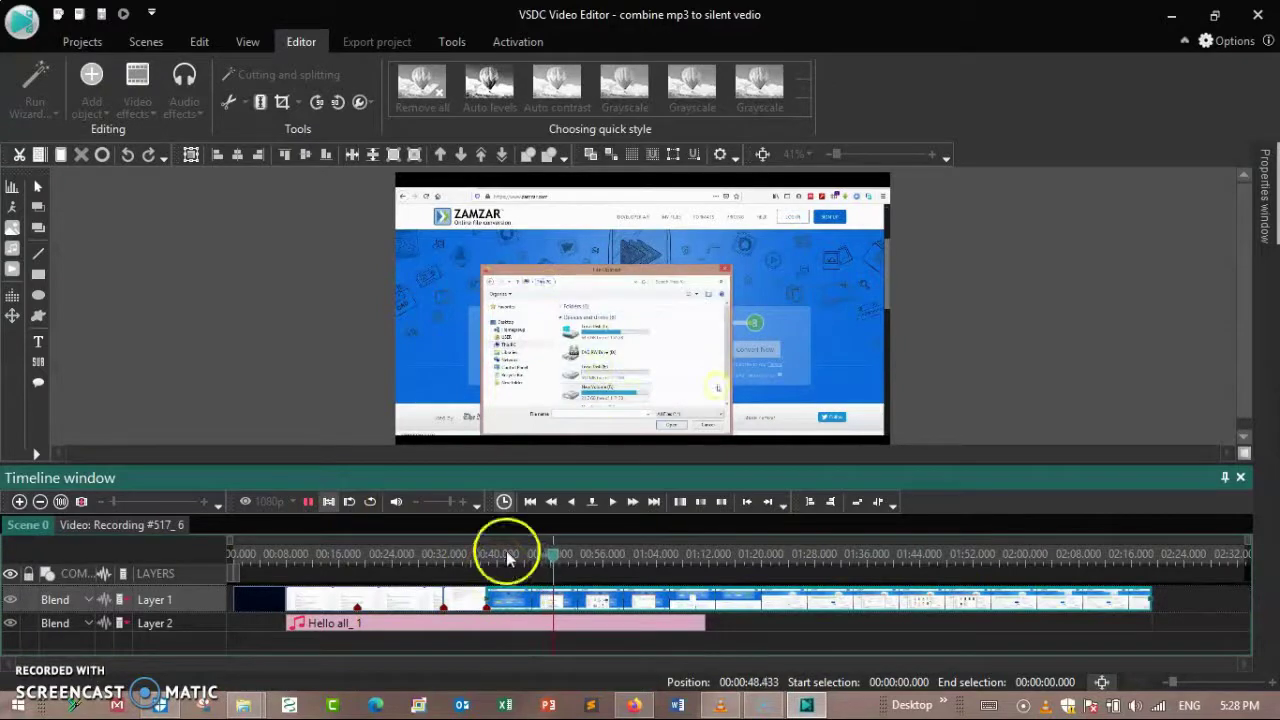
Step: Replay the start of the web page section and split the recording clip at 00:00:40.700
click(507, 558)
click(491, 552)
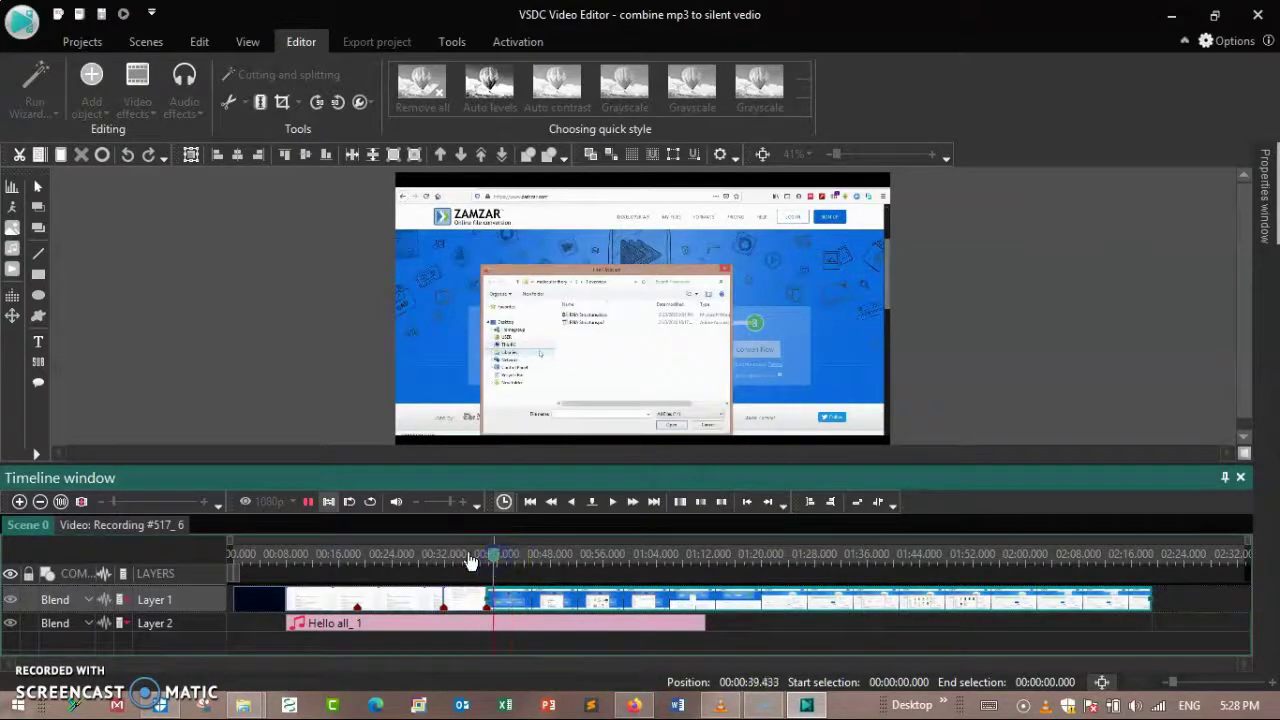
click(308, 501)
click(485, 582)
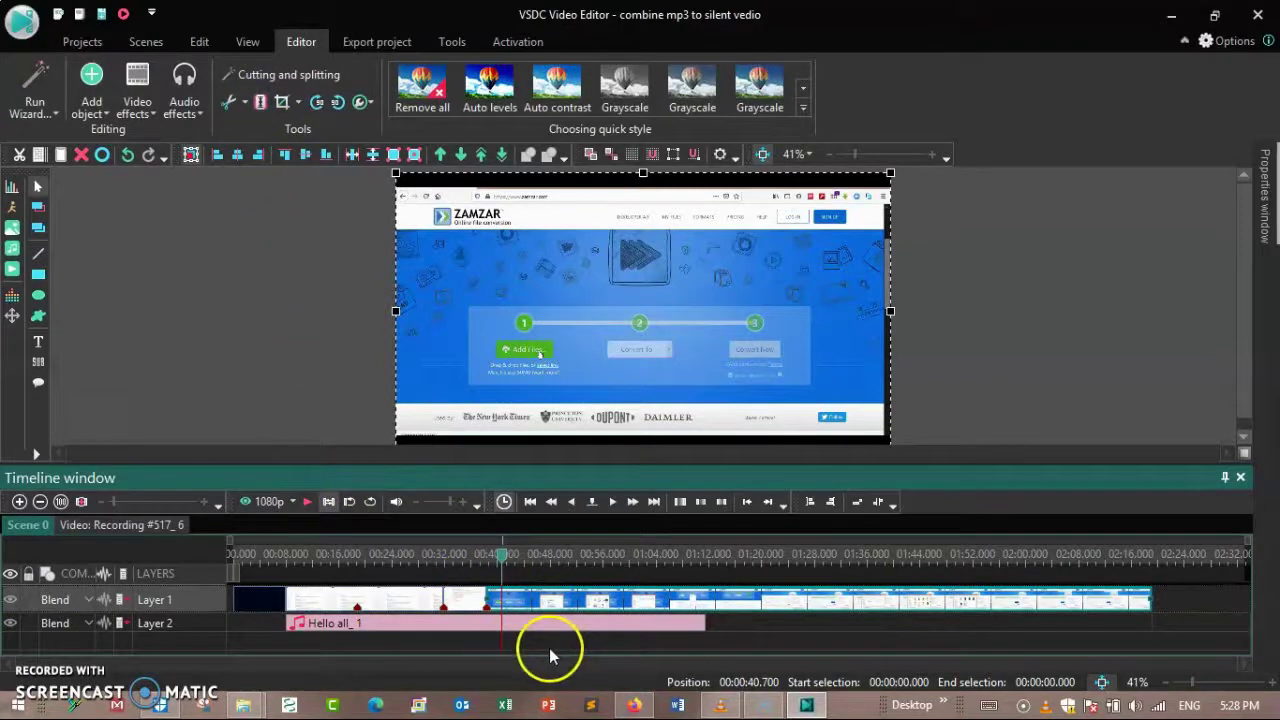
click(265, 106)
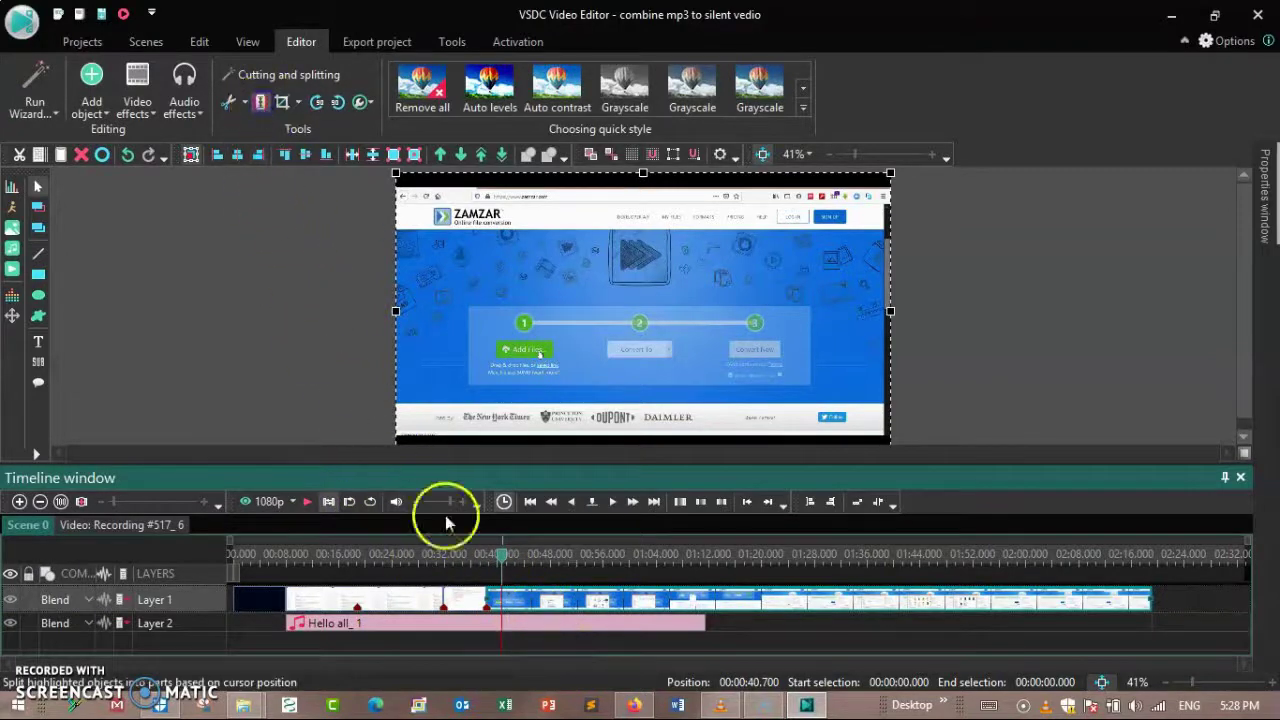
Step: Shift the remaining recording part to start at about 00:00:55 and extend the short web page part toward it
click(558, 645)
drag(537, 600, 483, 605)
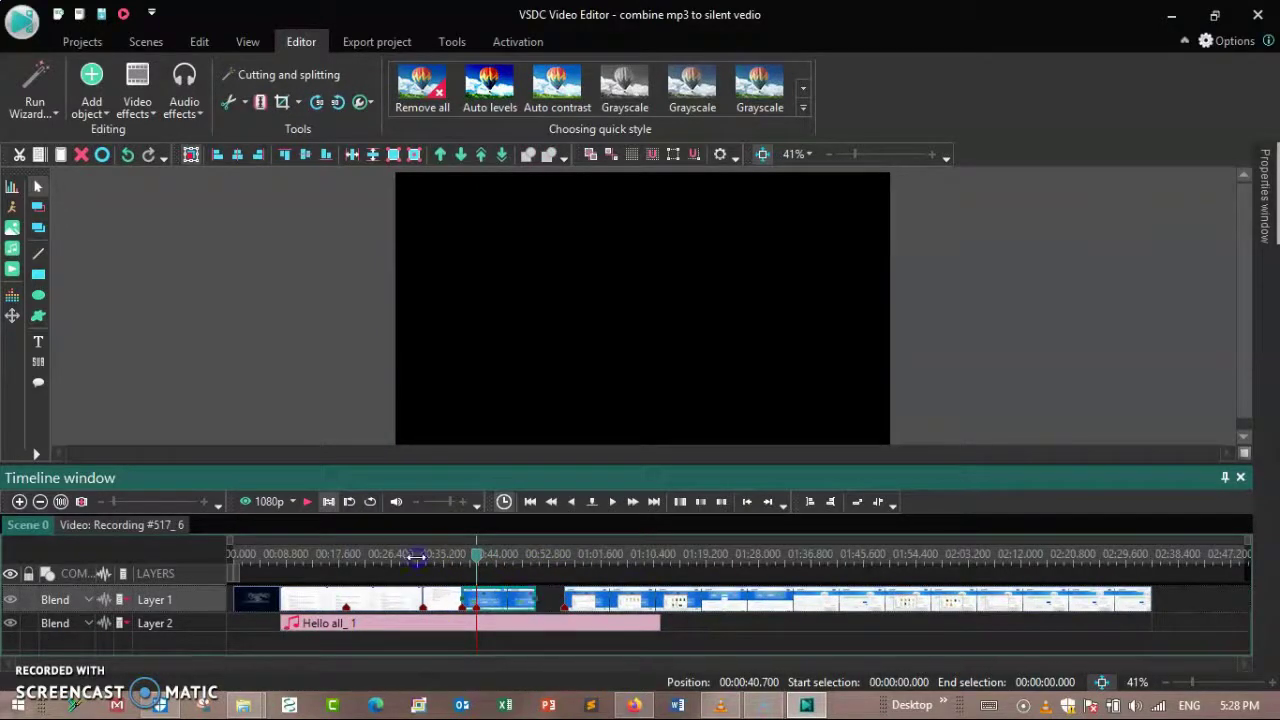
Step: Play the scene from 00:00:40.700 to 00:00:58.800 and replay the end of the extended part to check its timing against the narration
click(307, 503)
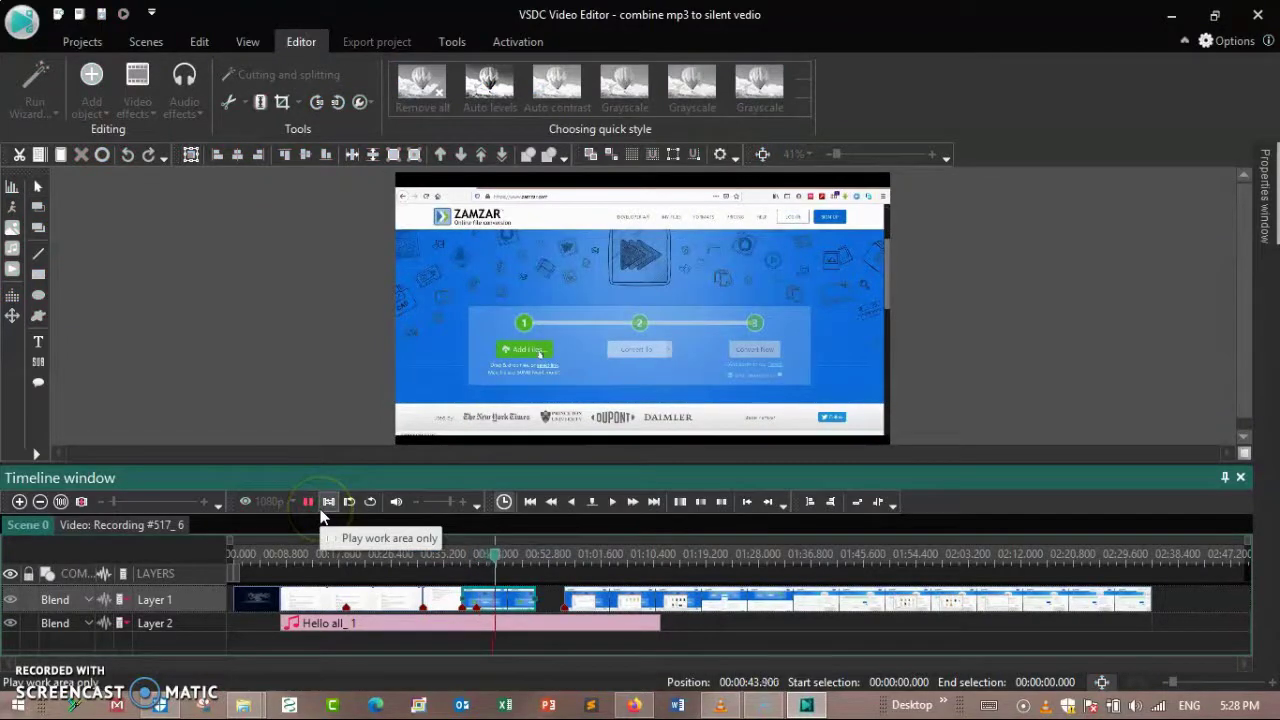
click(307, 503)
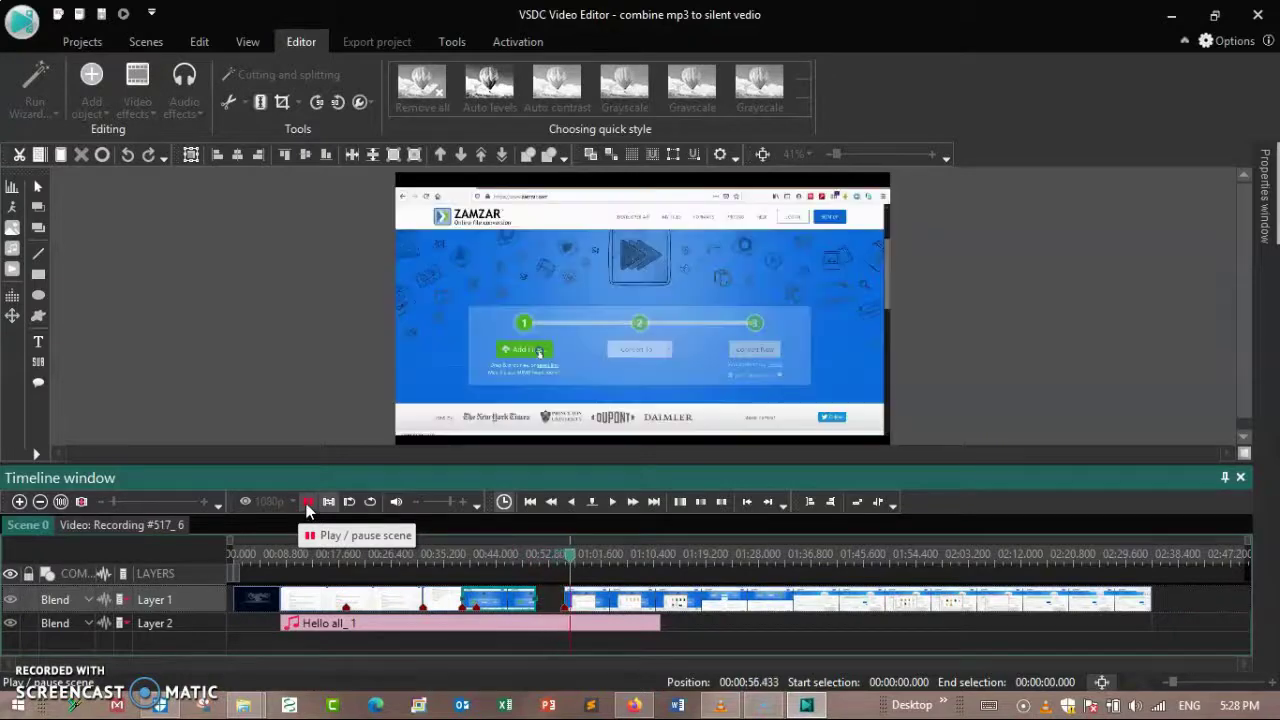
click(308, 502)
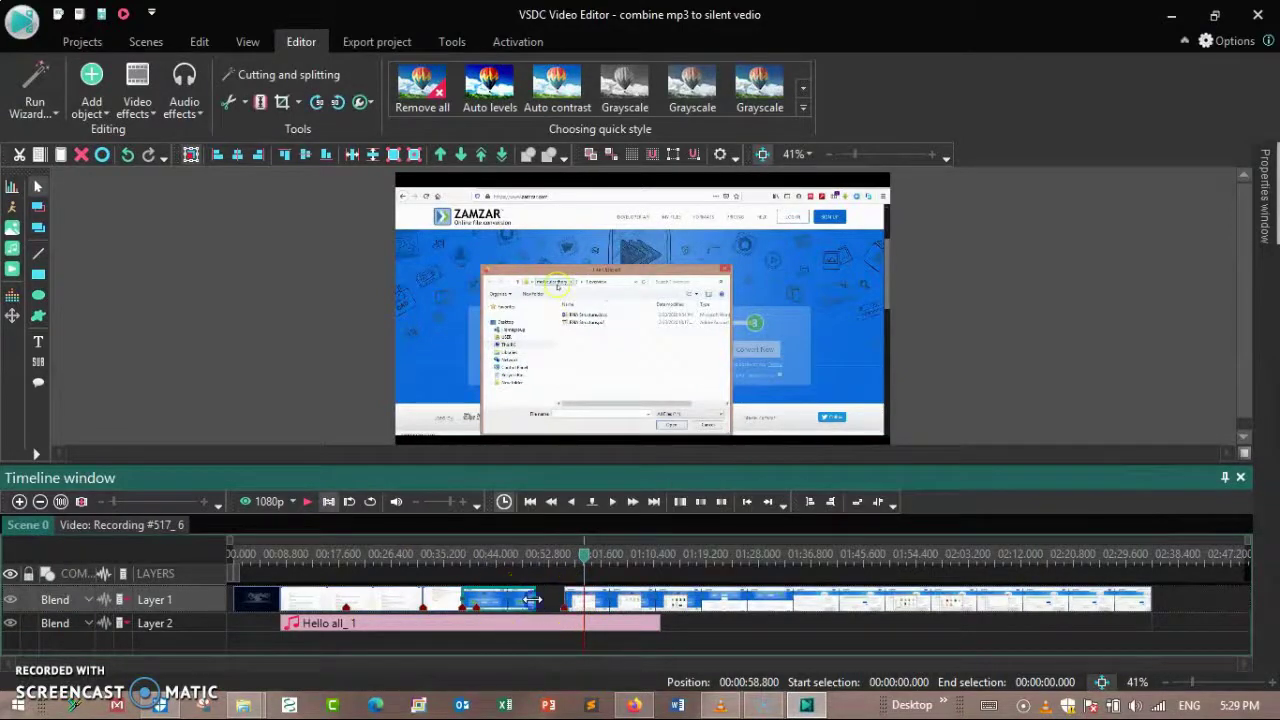
click(512, 555)
click(308, 502)
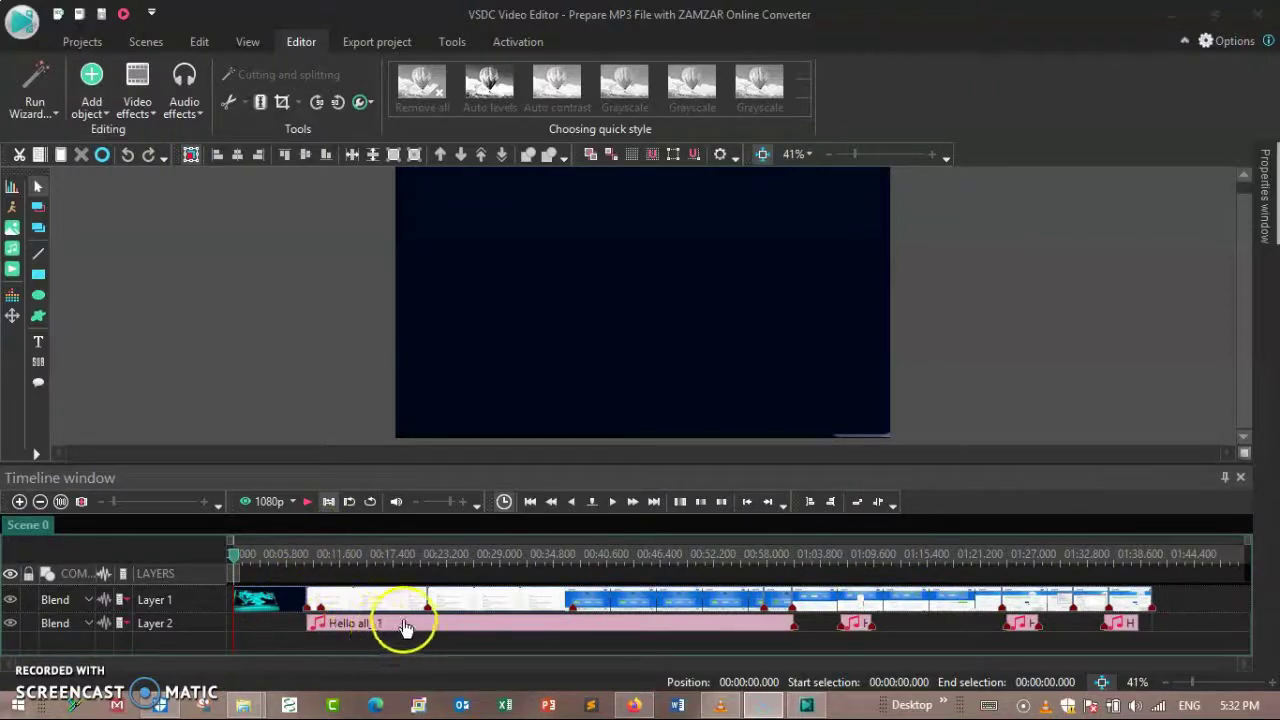
Step: Play the finished project "Prepare MP3 File with ZAMZAR Online Converter" from the start up to about 00:00:16.433
click(318, 545)
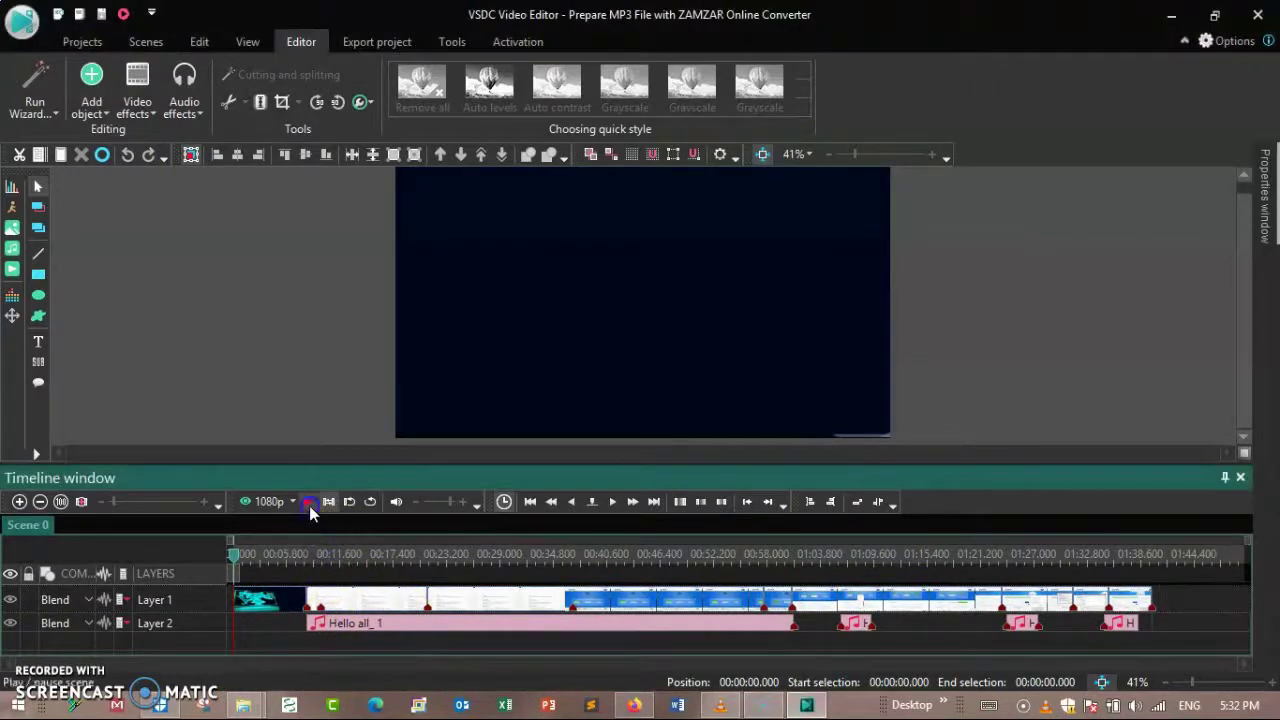
click(309, 505)
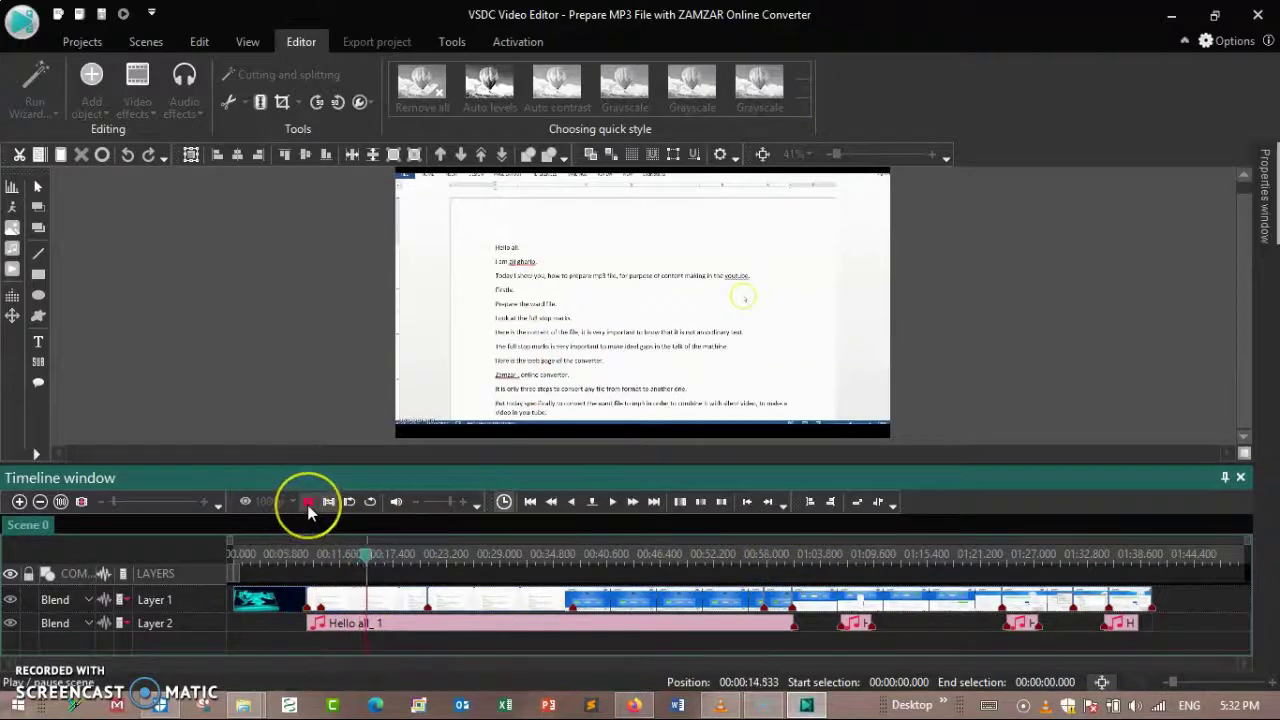
click(308, 501)
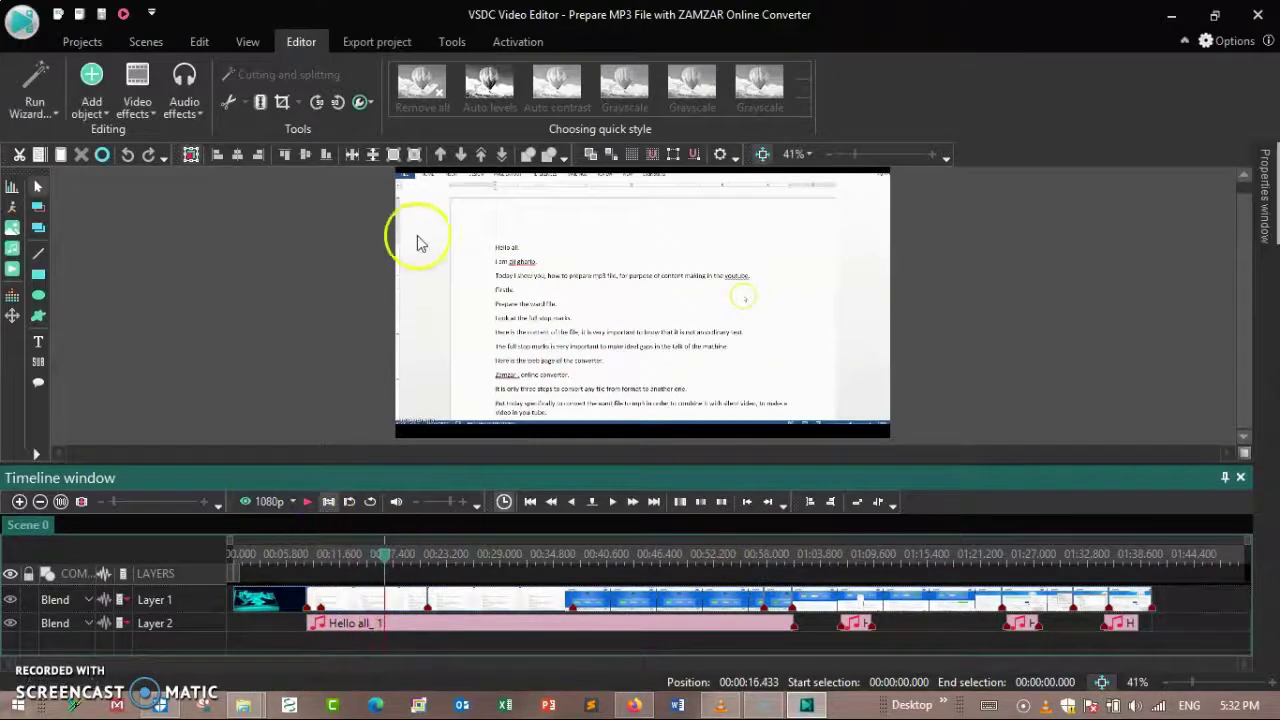
Step: Export the project without premium features, using the High Quality XviD MPEG4 profile with 224 kbps MP3 audio
click(377, 41)
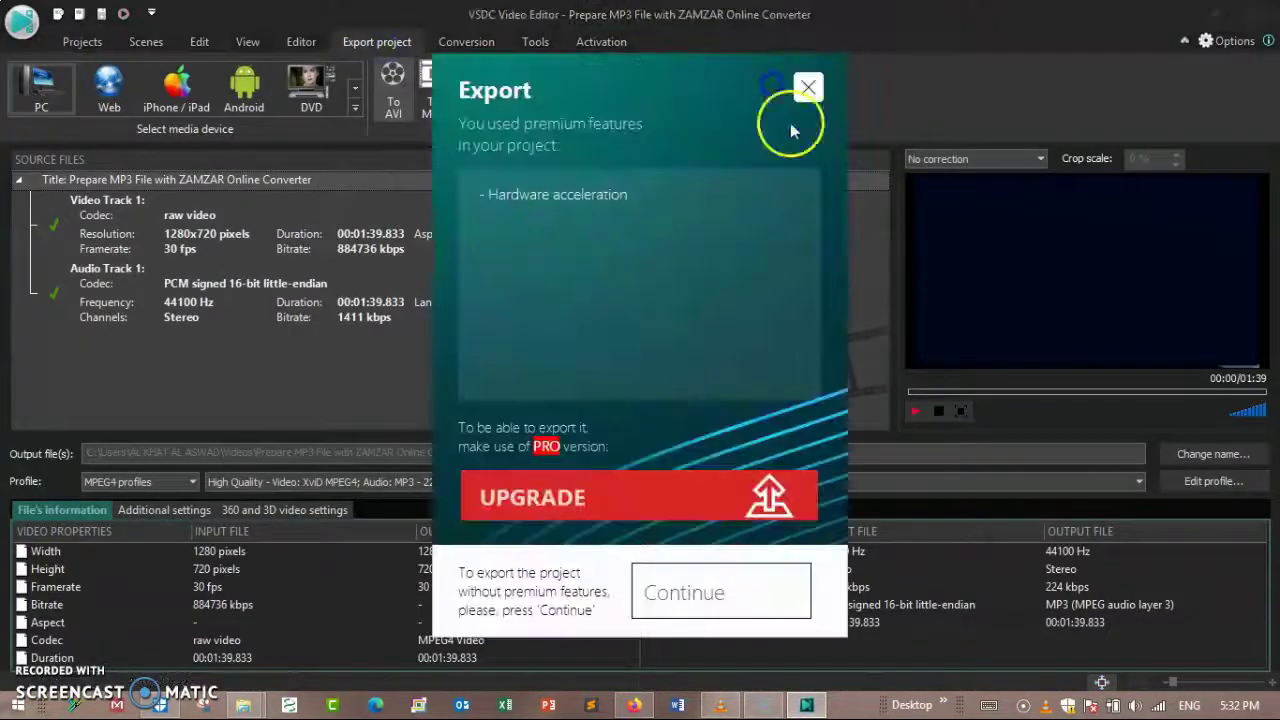
click(721, 591)
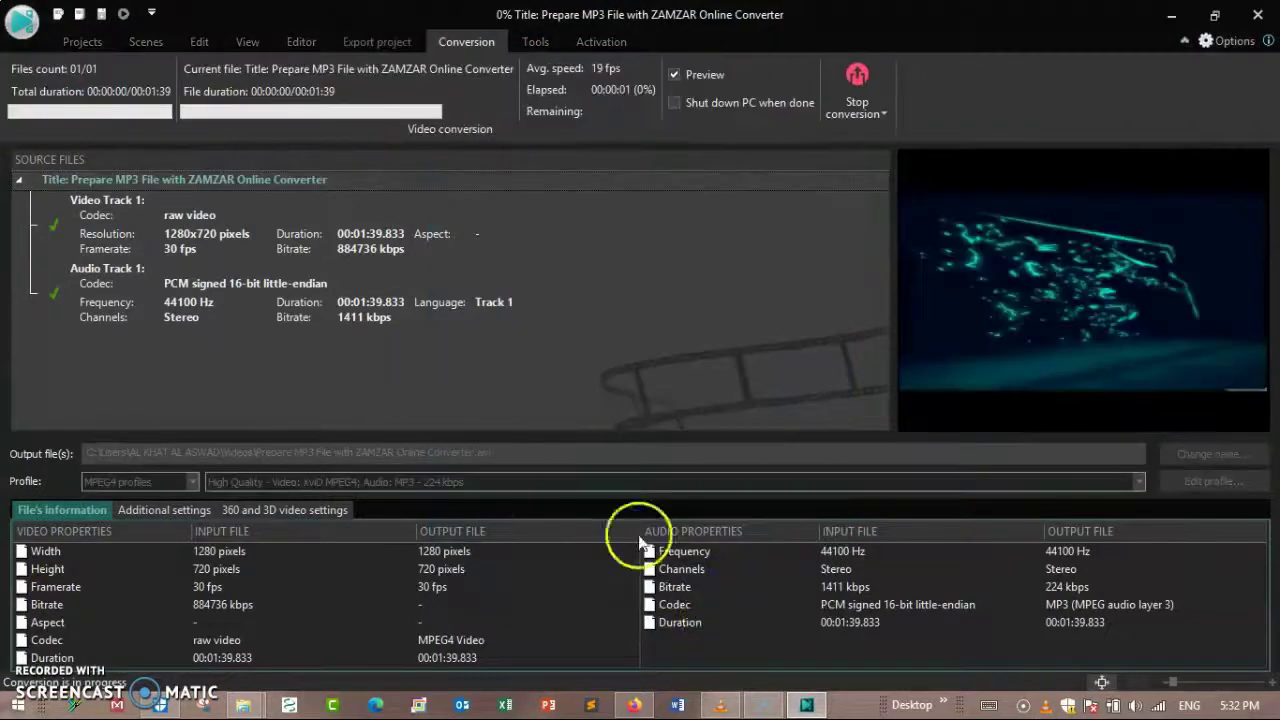